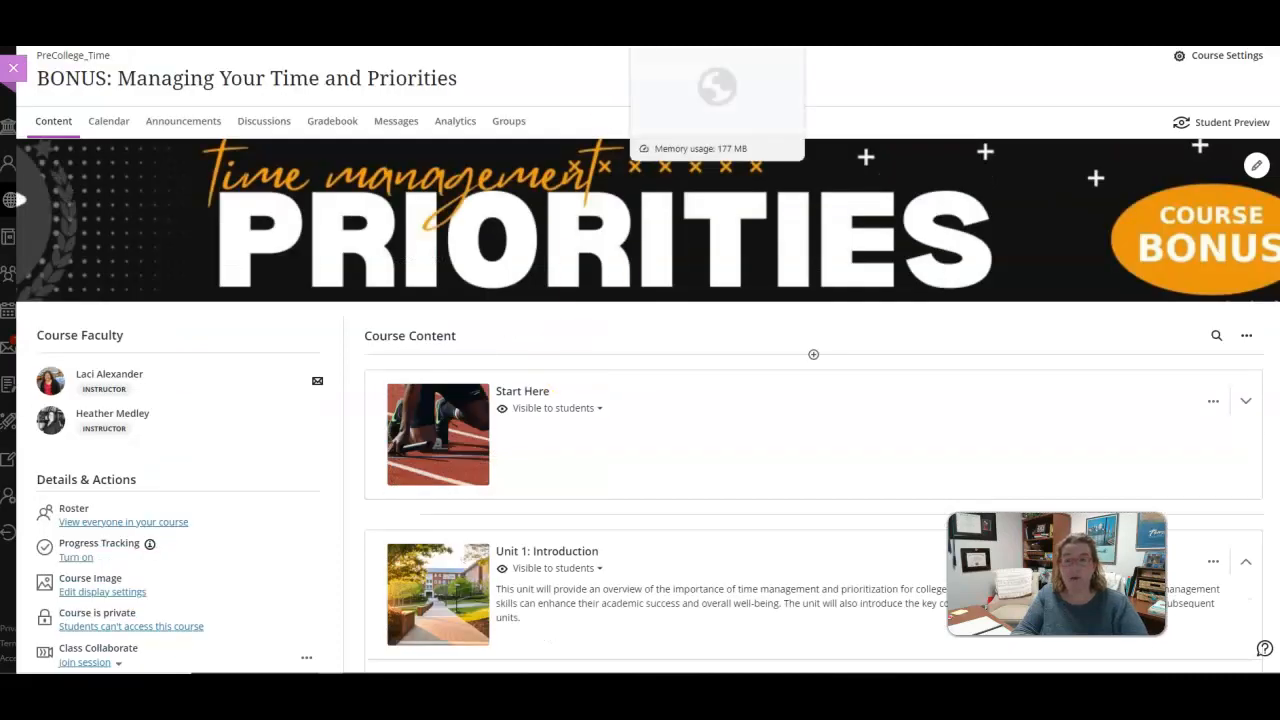
Step: Switch to the OpenStax page and examine the Chapter 3 Managing Your Time and Priorities sections in the table of contents
{"action": "left_click", "coordinate": [717, 35]}
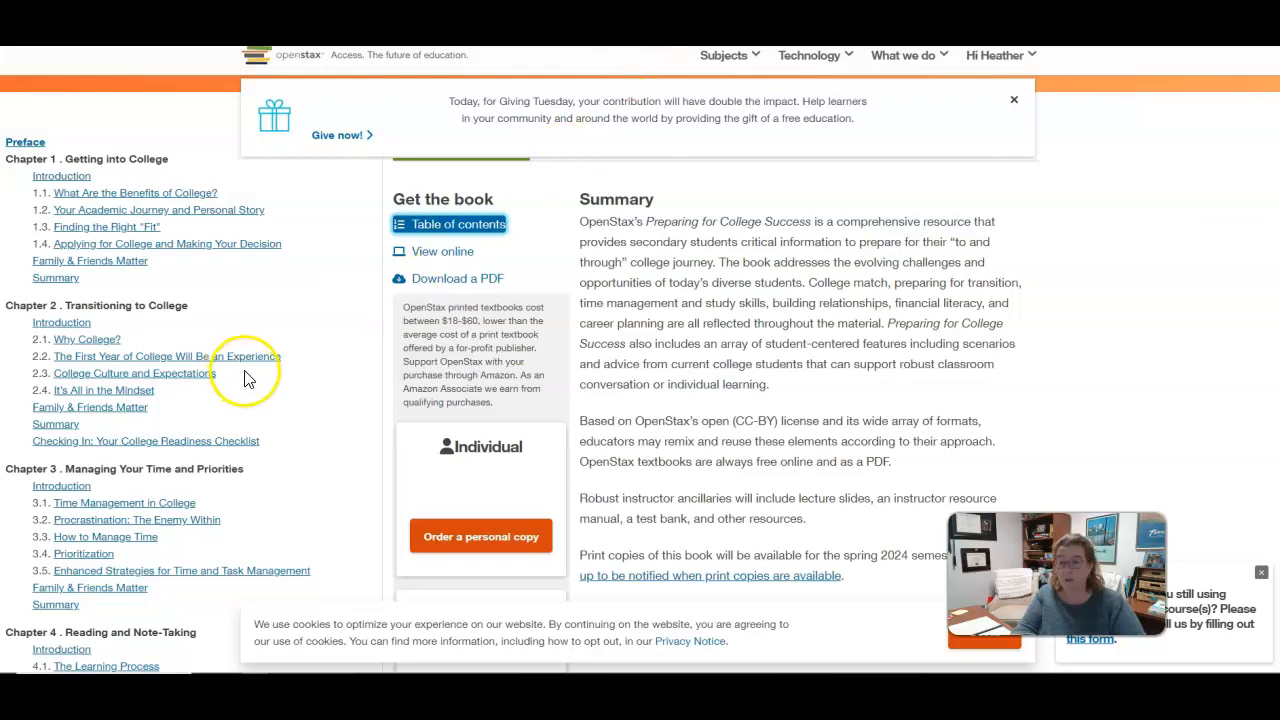
{"action": "scroll", "coordinate": [248, 378], "scroll_direction": "down", "scroll_amount": 1}
{"action": "left_click_drag", "start_coordinate": [75, 401], "coordinate": [212, 402]}
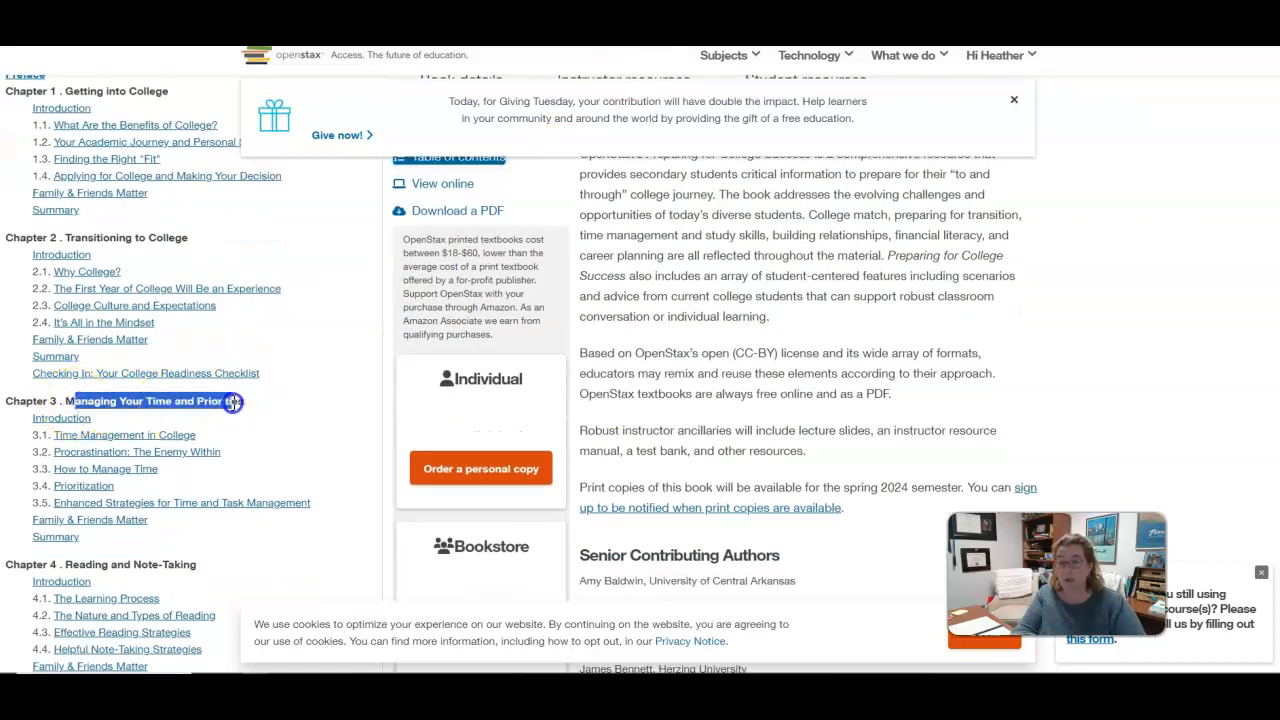
{"action": "left_click_drag", "start_coordinate": [82, 540], "coordinate": [33, 422]}
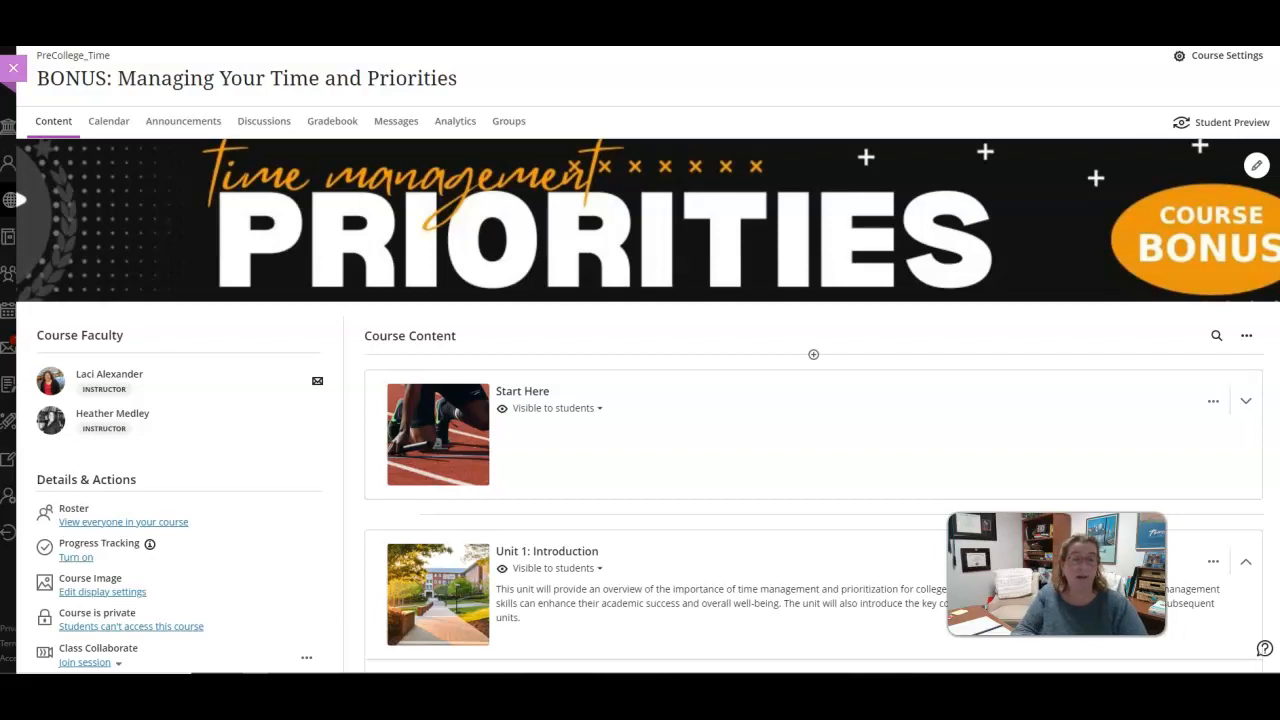
Step: Return to the Blackboard course and review the documents and tests in Units 1 to 3
{"action": "left_click_drag", "start_coordinate": [640, 170], "coordinate": [634, 60]}
{"action": "scroll", "coordinate": [646, 442], "scroll_direction": "down", "scroll_amount": 1}
{"action": "scroll", "coordinate": [646, 442], "scroll_direction": "down", "scroll_amount": 8}
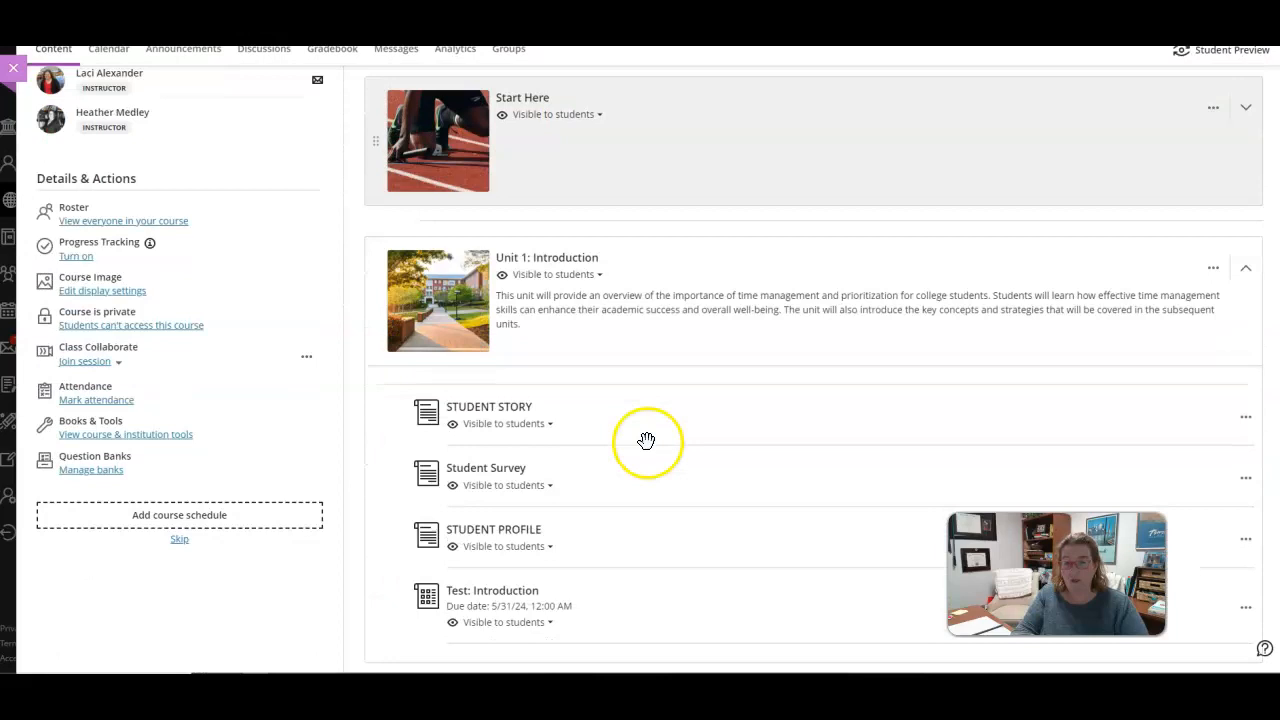
{"action": "scroll", "coordinate": [651, 425], "scroll_direction": "down", "scroll_amount": 7}
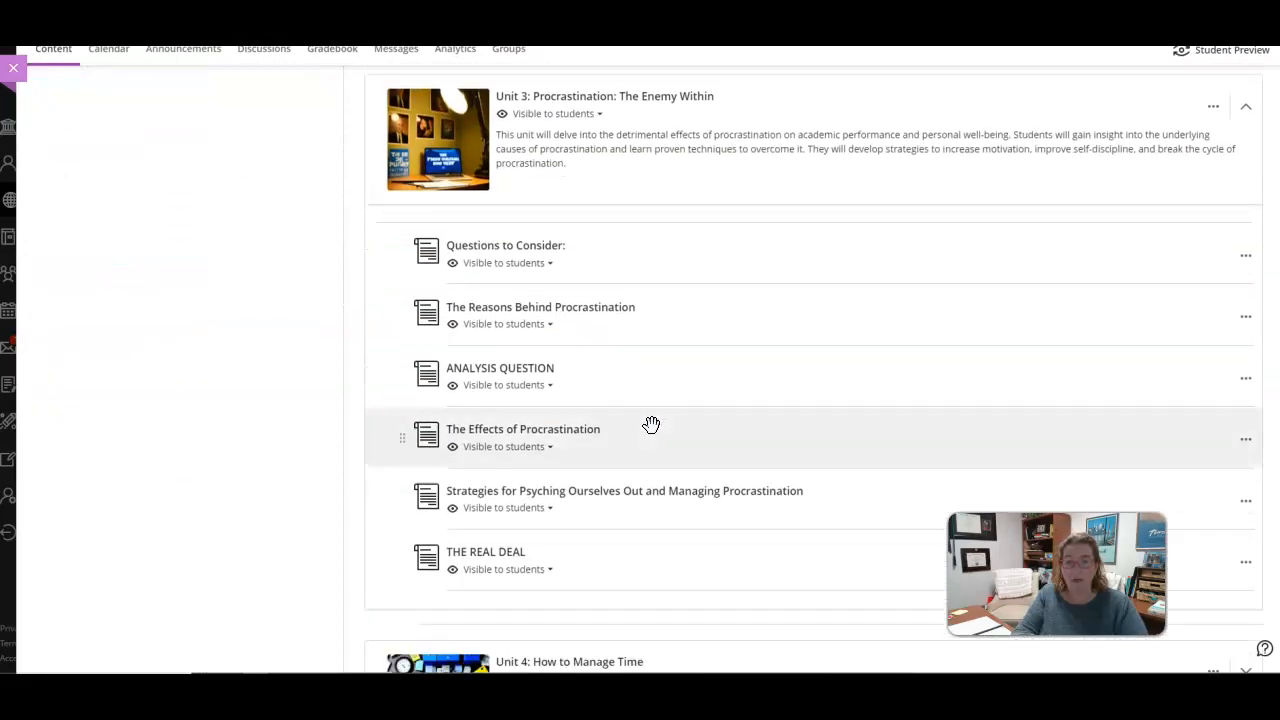
{"action": "scroll", "coordinate": [651, 425], "scroll_direction": "up", "scroll_amount": 4}
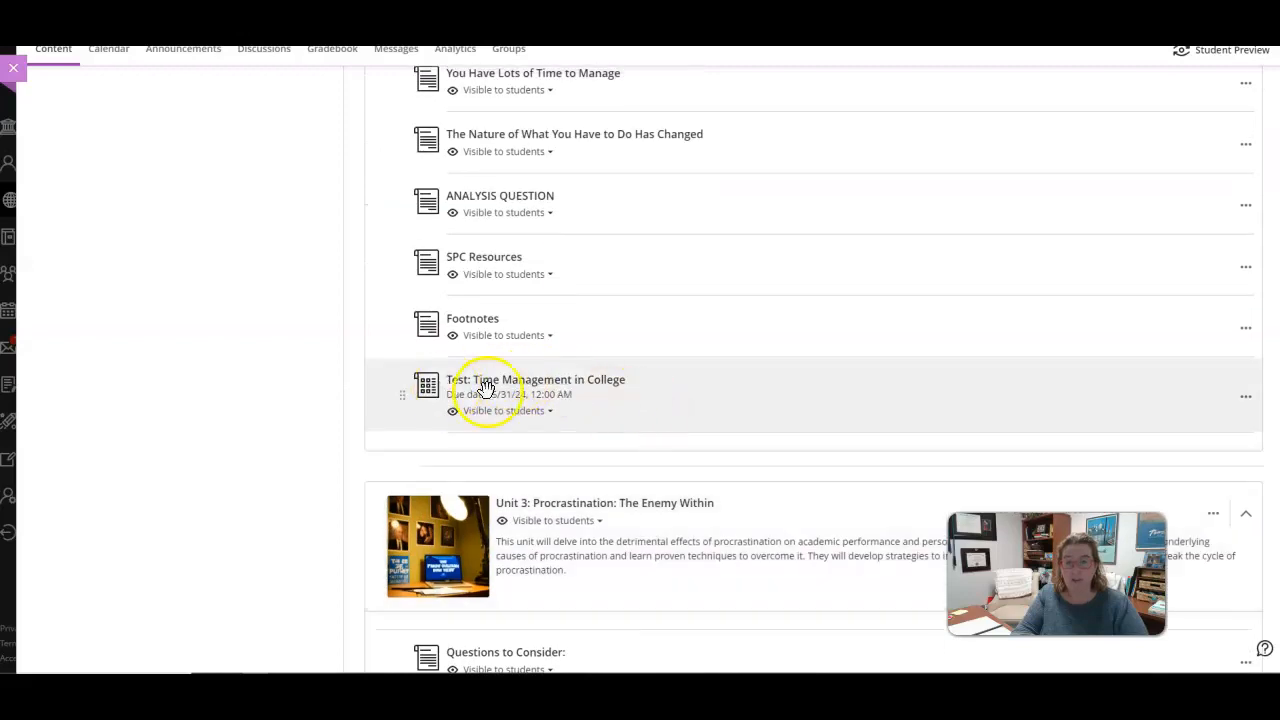
{"action": "scroll", "coordinate": [566, 400], "scroll_direction": "up", "scroll_amount": 4}
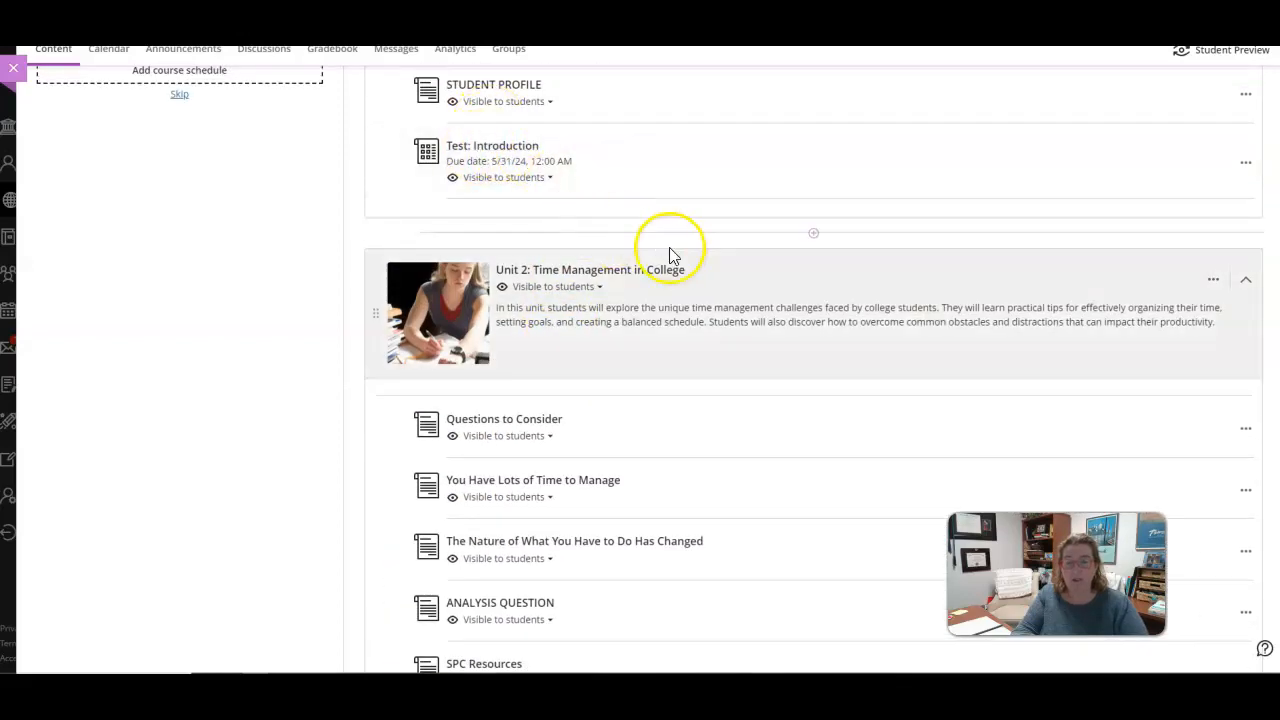
{"action": "scroll", "coordinate": [706, 280], "scroll_direction": "down", "scroll_amount": 2}
{"action": "scroll", "coordinate": [710, 290], "scroll_direction": "down", "scroll_amount": 2}
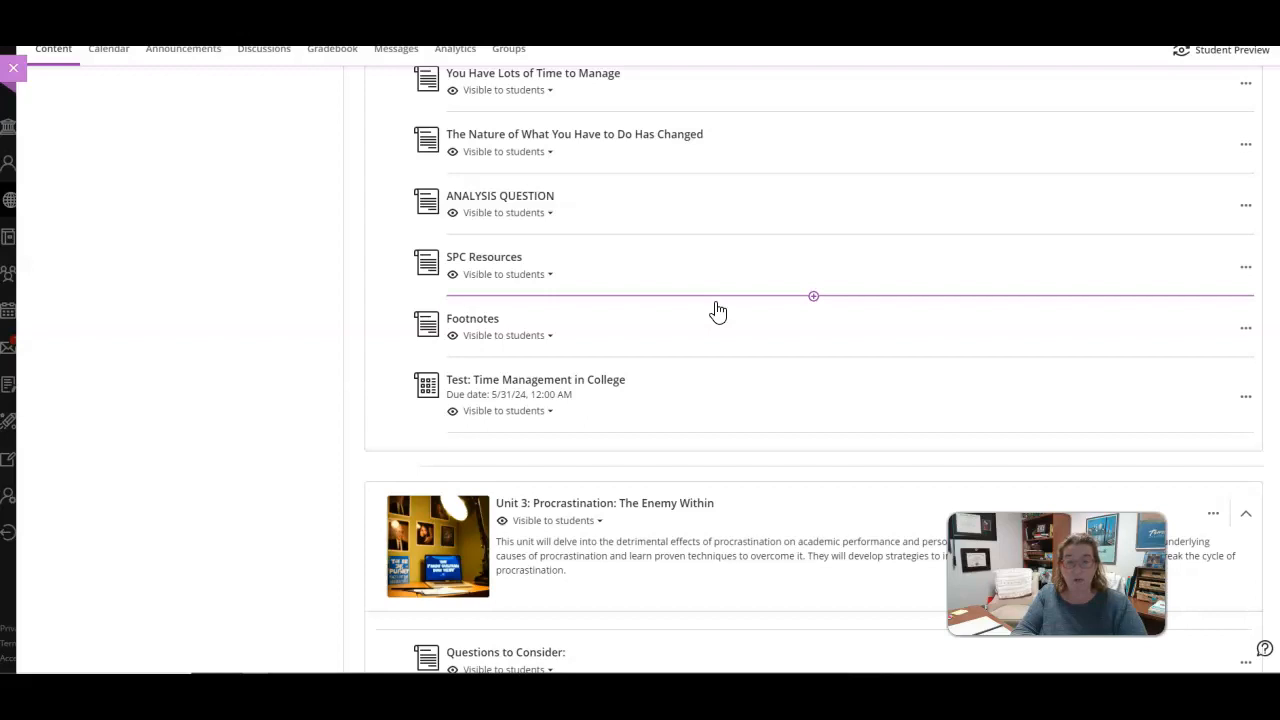
{"action": "scroll", "coordinate": [714, 300], "scroll_direction": "down", "scroll_amount": 4}
Step: Open The Reasons Behind Procrastination in Unit 3 and auto-generate 10 question bank items of the type Inspire me!
{"action": "left_click", "coordinate": [670, 322]}
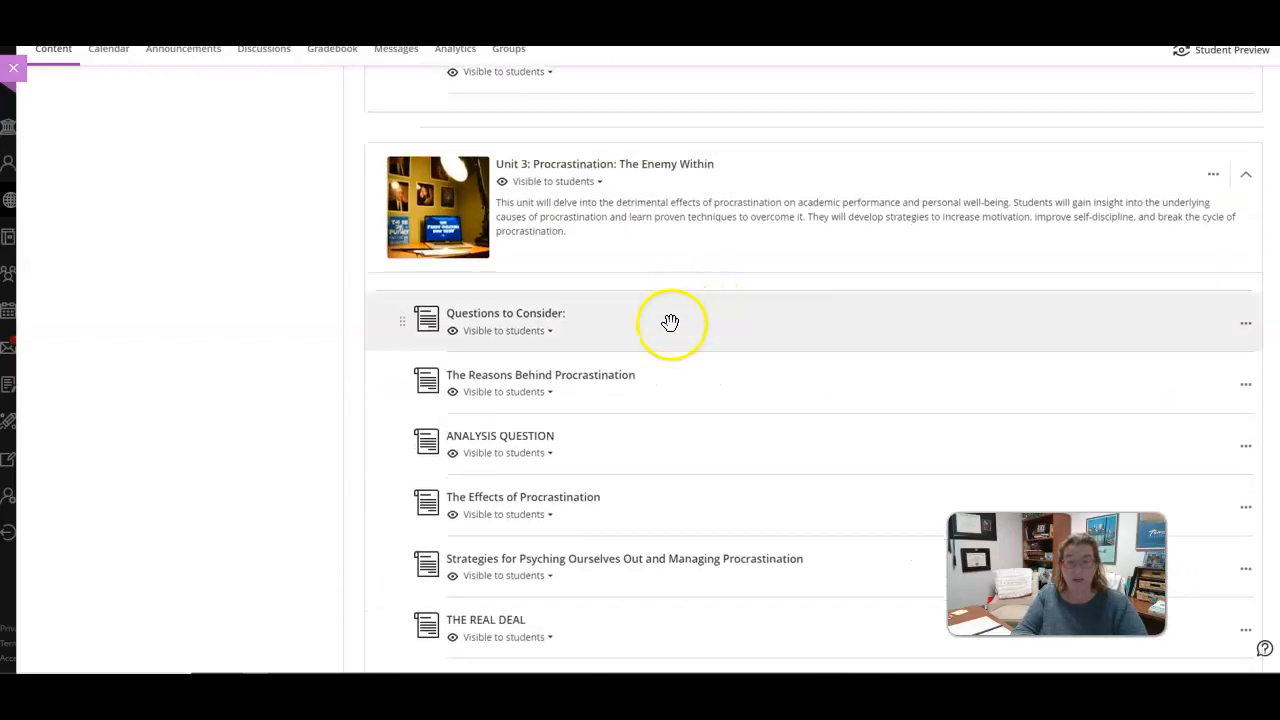
{"action": "left_click", "coordinate": [664, 375]}
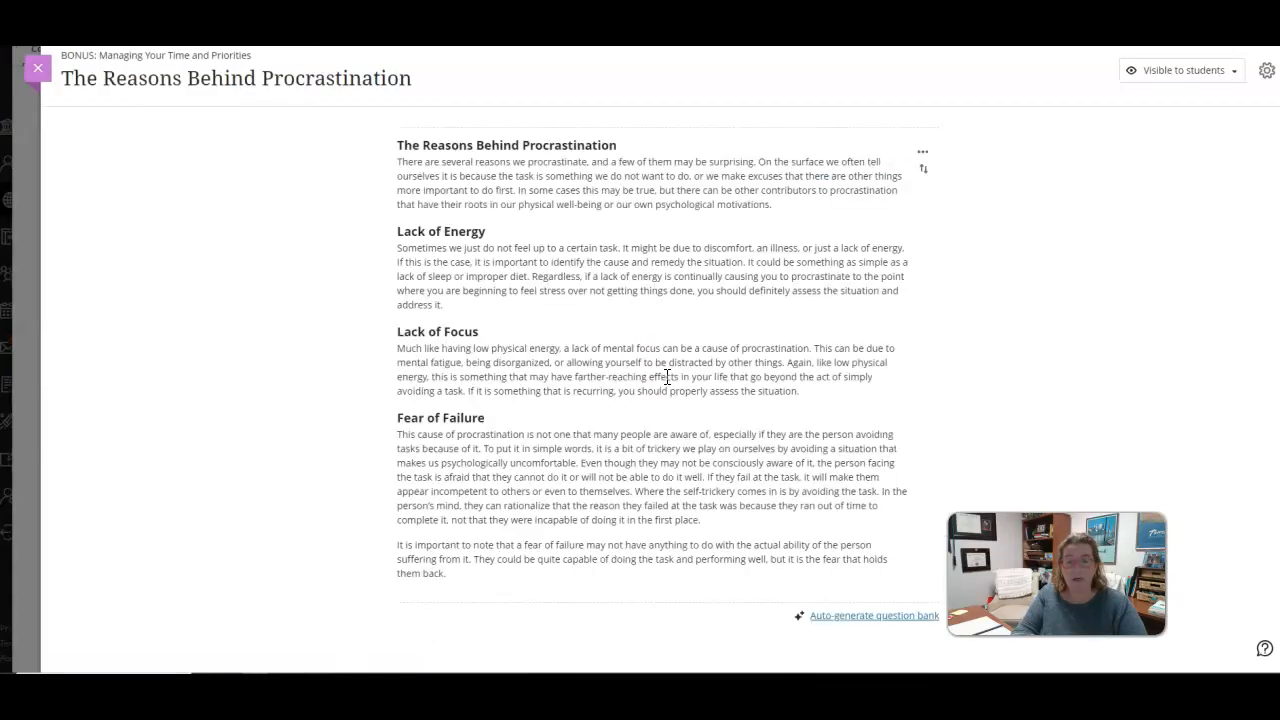
{"action": "left_click", "coordinate": [845, 616]}
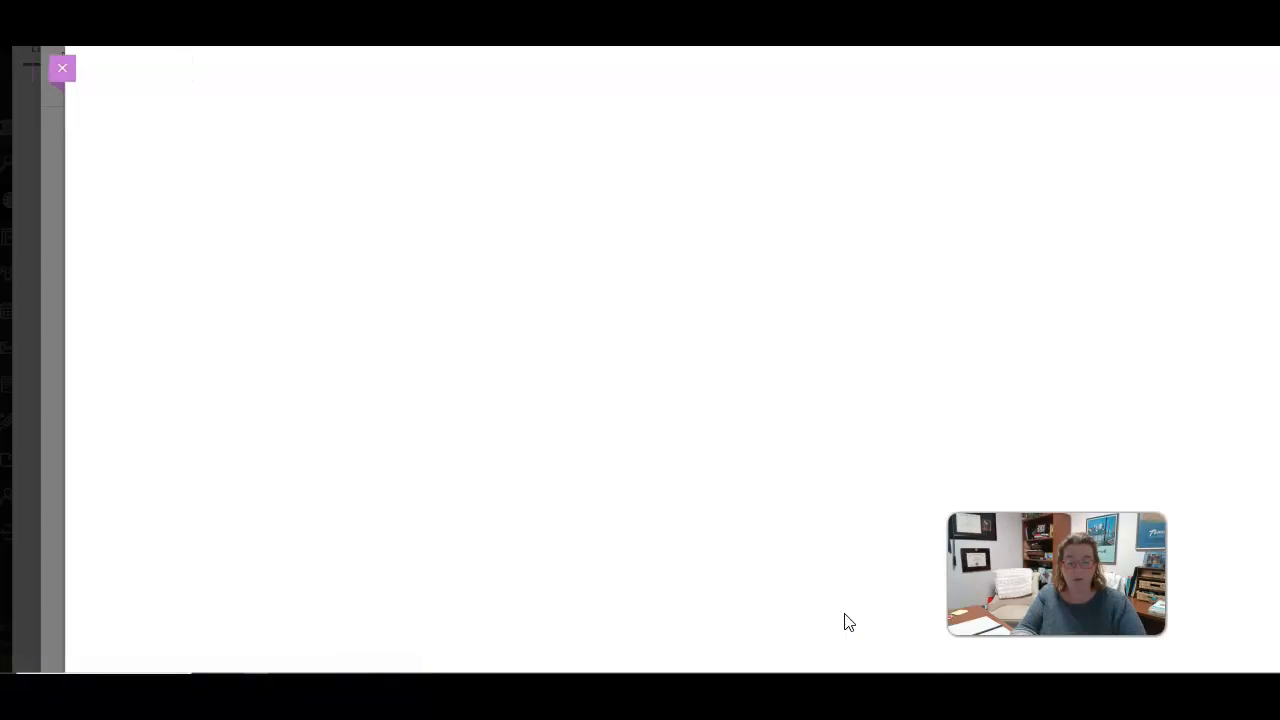
{"action": "left_click_drag", "start_coordinate": [158, 281], "coordinate": [270, 282]}
{"action": "left_click", "coordinate": [209, 186]}
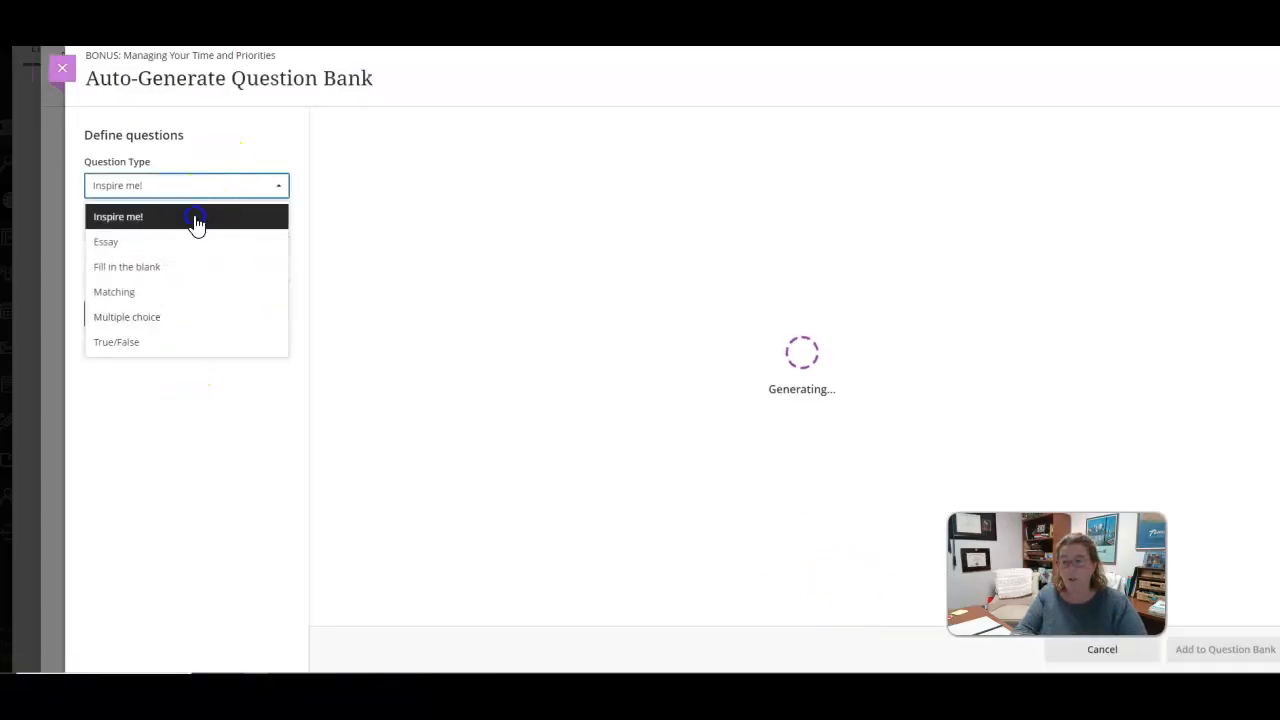
{"action": "left_click", "coordinate": [194, 216]}
{"action": "left_click", "coordinate": [121, 320]}
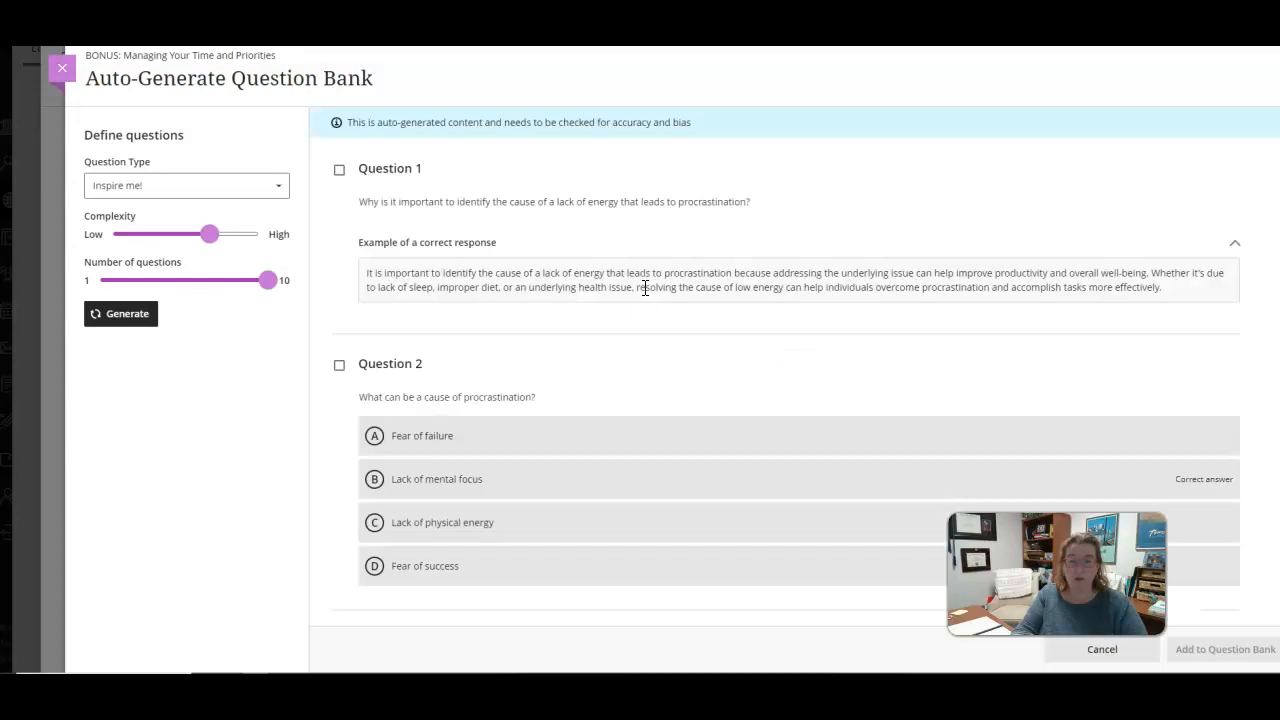
Step: Add five generated questions, including 2, 3 and 7, to the question bank and close The Reasons Behind Procrastination
{"action": "left_click", "coordinate": [339, 365]}
{"action": "scroll", "coordinate": [343, 372], "scroll_direction": "down", "scroll_amount": 3}
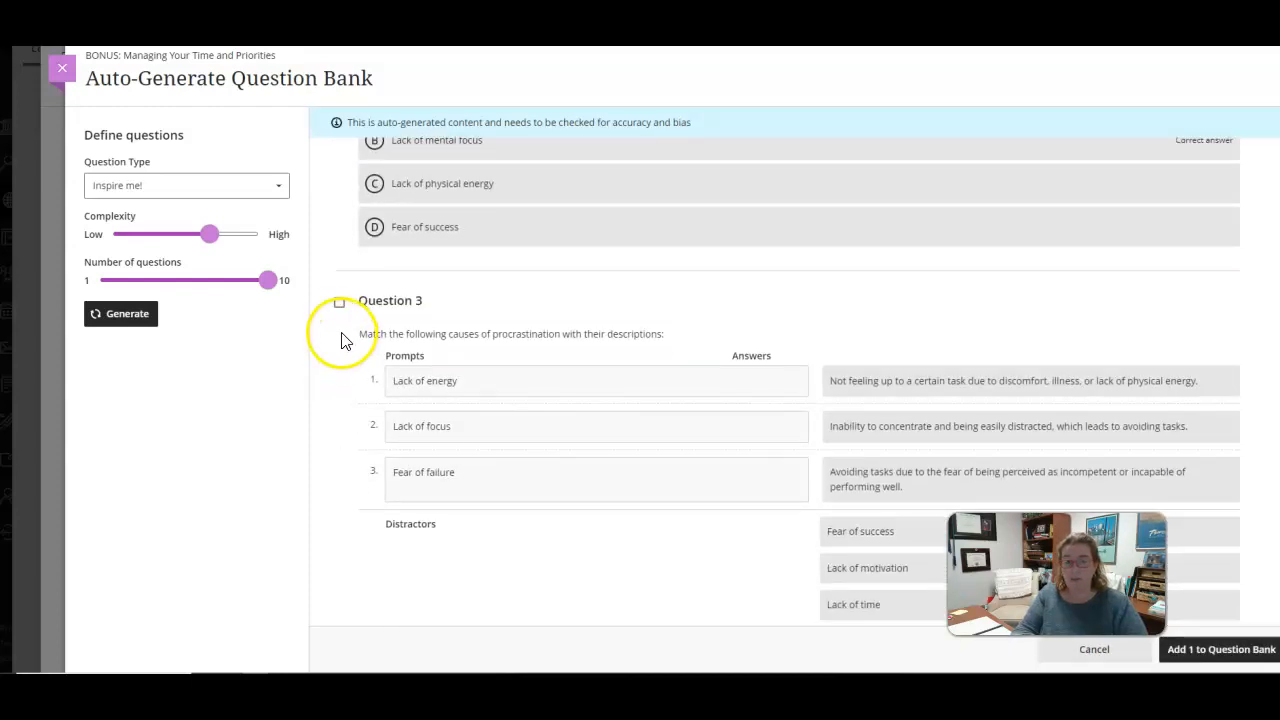
{"action": "left_click", "coordinate": [338, 304]}
{"action": "scroll", "coordinate": [341, 314], "scroll_direction": "down", "scroll_amount": 3}
{"action": "scroll", "coordinate": [340, 300], "scroll_direction": "down", "scroll_amount": 2}
{"action": "left_click", "coordinate": [338, 262]}
{"action": "scroll", "coordinate": [339, 268], "scroll_direction": "down", "scroll_amount": 3}
{"action": "left_click", "coordinate": [338, 273]}
{"action": "left_click", "coordinate": [339, 440]}
{"action": "scroll", "coordinate": [342, 446], "scroll_direction": "down", "scroll_amount": 3}
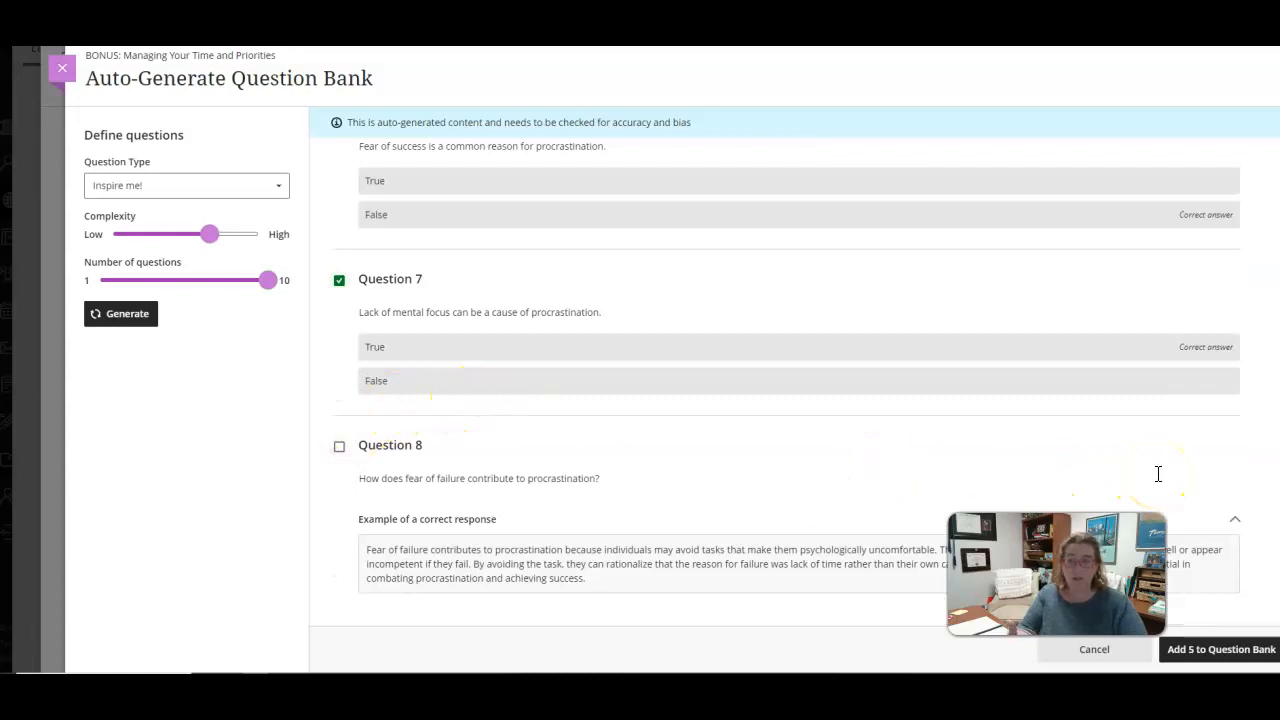
{"action": "left_click", "coordinate": [1231, 660]}
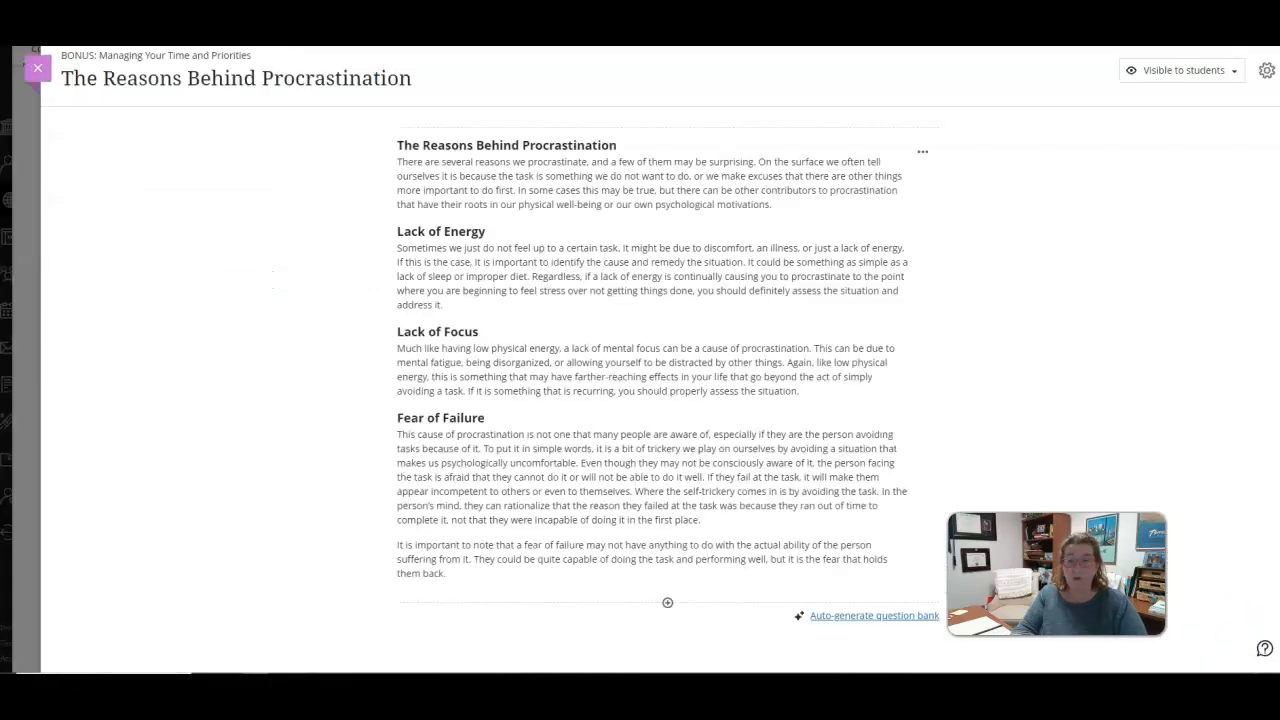
{"action": "left_click", "coordinate": [37, 67]}
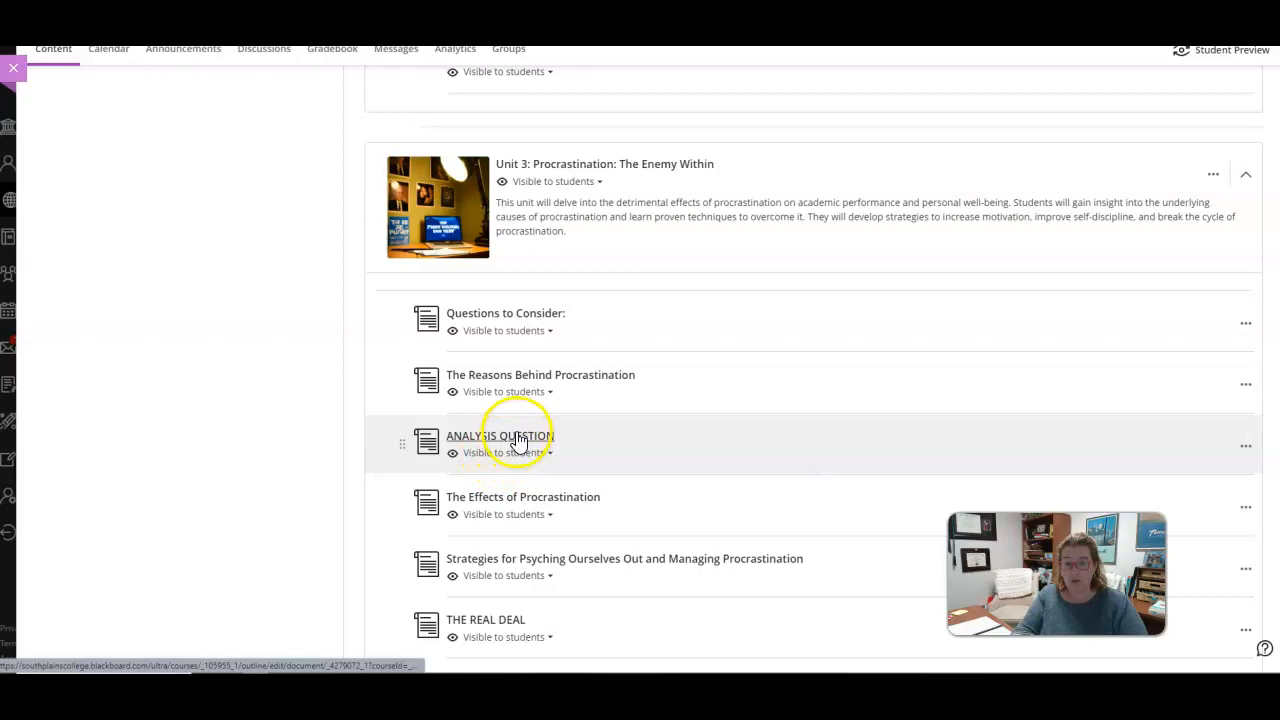
Step: Open The Effects of Procrastination and auto-generate 10 question bank items from it
{"action": "left_click", "coordinate": [523, 499]}
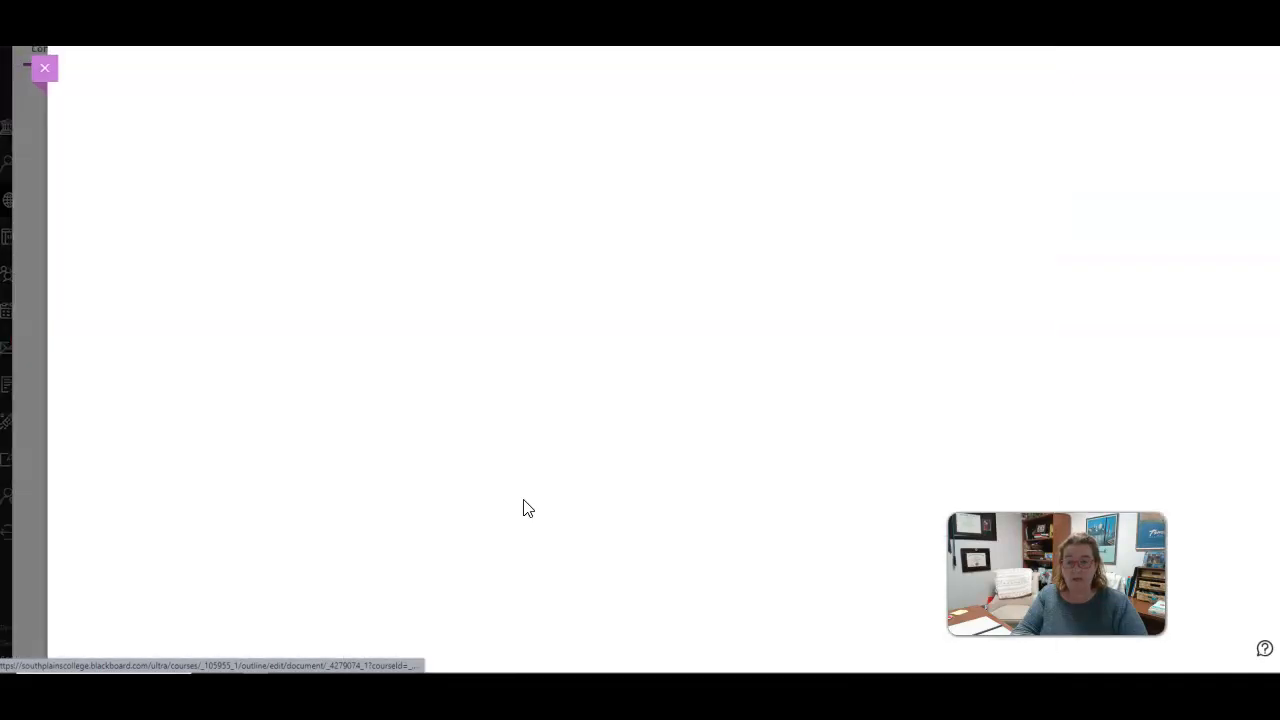
{"action": "left_click", "coordinate": [849, 620]}
{"action": "left_click", "coordinate": [212, 238]}
{"action": "left_click", "coordinate": [160, 280]}
{"action": "left_click_drag", "start_coordinate": [160, 280], "coordinate": [270, 281]}
{"action": "left_click", "coordinate": [102, 316]}
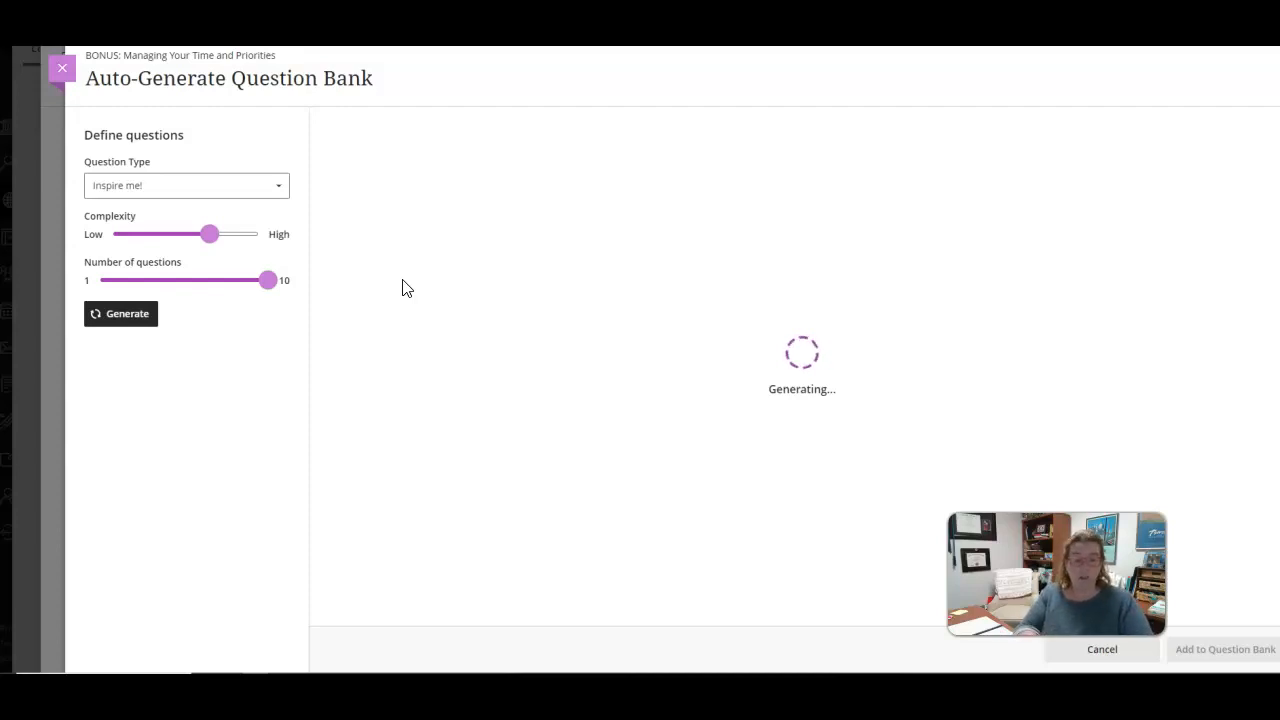
Step: Add generated questions 1, 5, 6, 8 and 10 to the question bank and close The Effects of Procrastination
{"action": "left_click", "coordinate": [339, 169]}
{"action": "scroll", "coordinate": [351, 380], "scroll_direction": "down", "scroll_amount": 5}
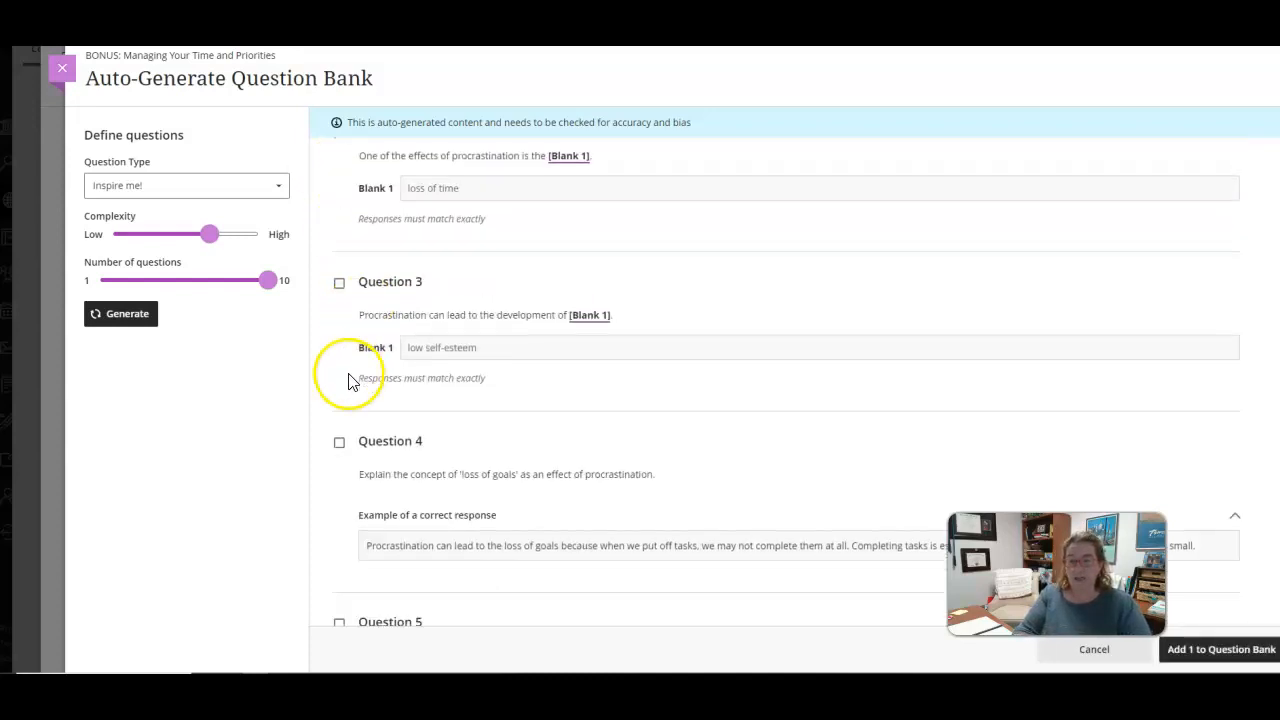
{"action": "left_click", "coordinate": [338, 300]}
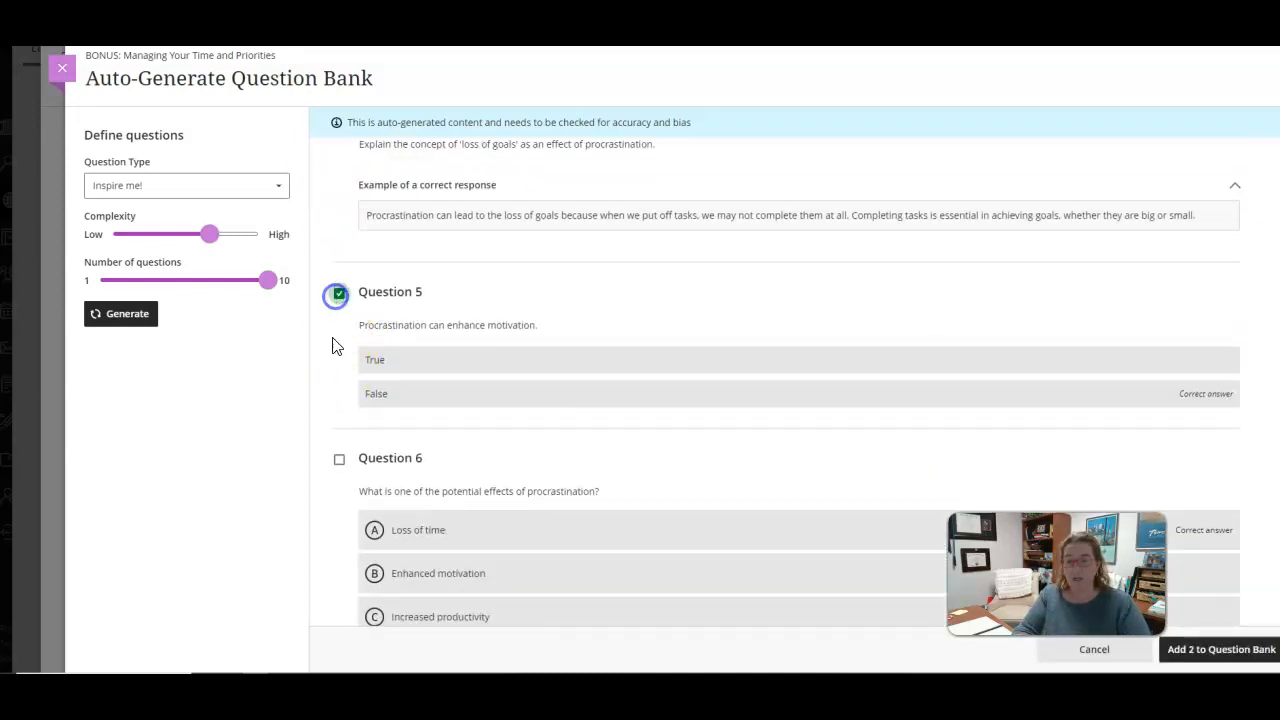
{"action": "left_click", "coordinate": [339, 460]}
{"action": "scroll", "coordinate": [343, 438], "scroll_direction": "down", "scroll_amount": 3}
{"action": "scroll", "coordinate": [343, 438], "scroll_direction": "down", "scroll_amount": 3}
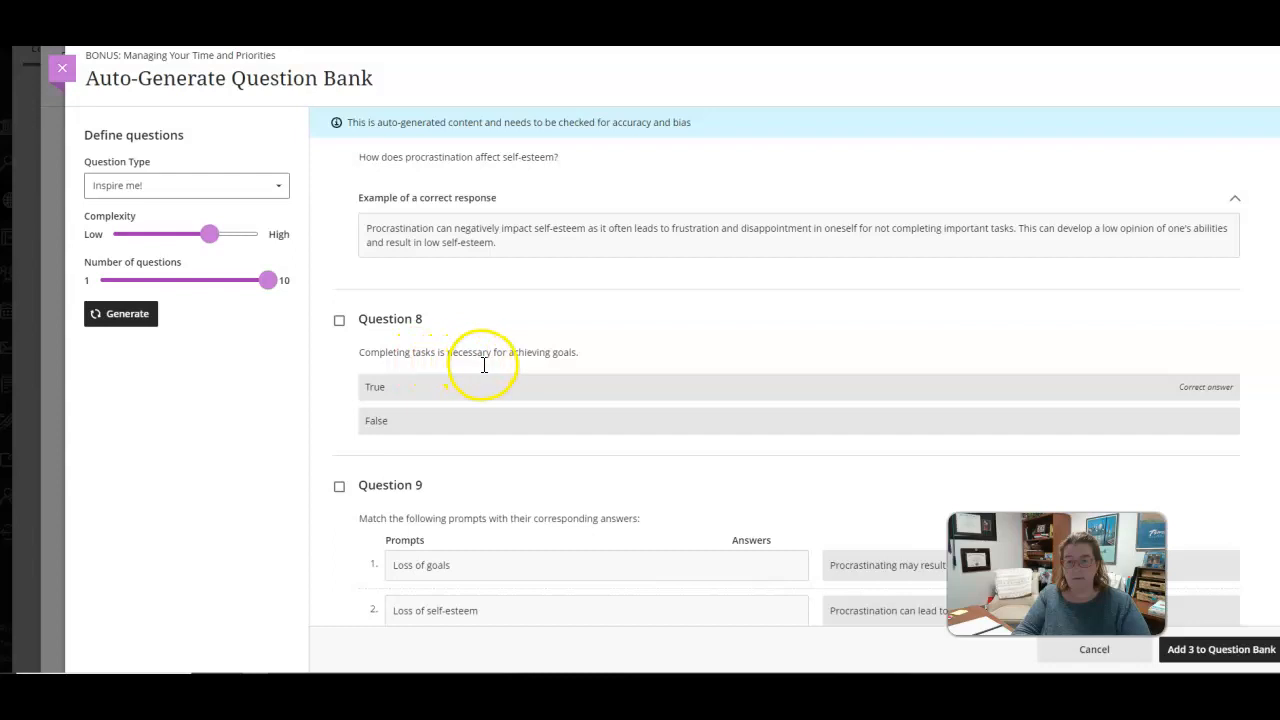
{"action": "left_click", "coordinate": [340, 325]}
{"action": "scroll", "coordinate": [338, 331], "scroll_direction": "down", "scroll_amount": 4}
{"action": "left_click", "coordinate": [341, 490]}
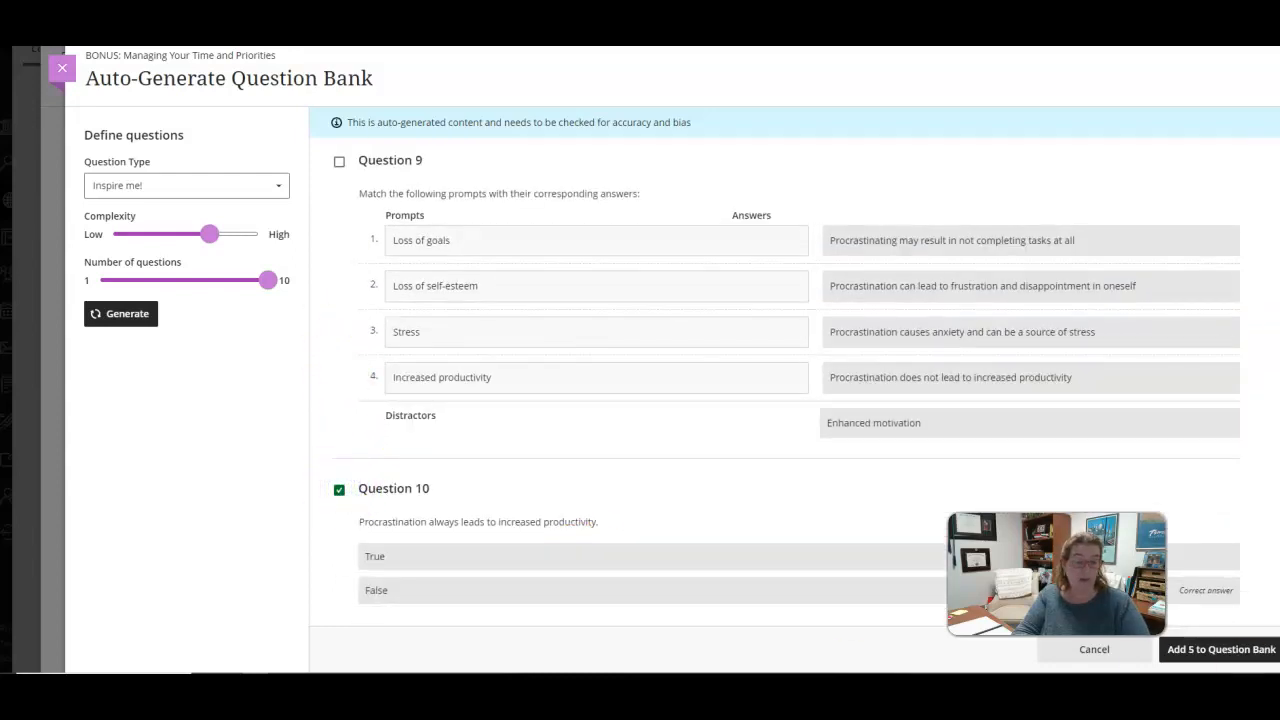
{"action": "left_click", "coordinate": [1238, 655]}
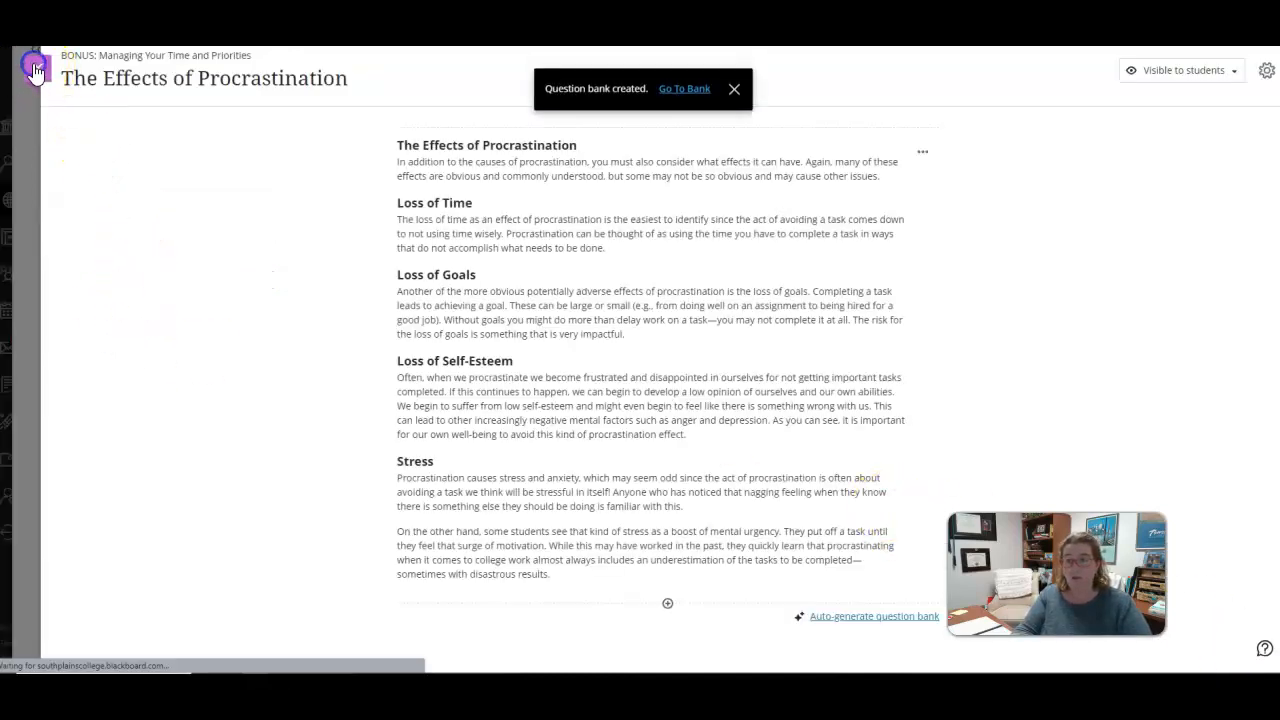
{"action": "left_click", "coordinate": [35, 70]}
Step: Open Strategies for Psyching Ourselves Out and Managing Procrastination and auto-generate 10 question bank items from it
{"action": "scroll", "coordinate": [680, 310], "scroll_direction": "down", "scroll_amount": 3}
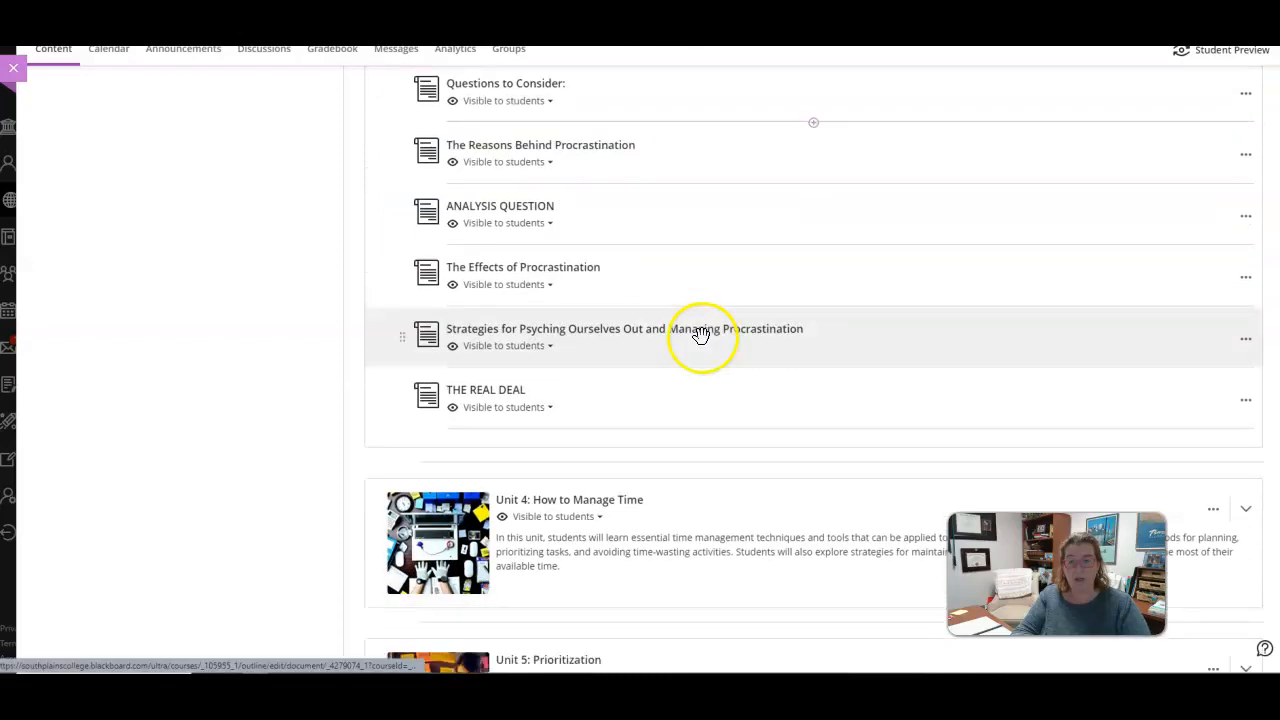
{"action": "scroll", "coordinate": [697, 340], "scroll_direction": "up", "scroll_amount": 1}
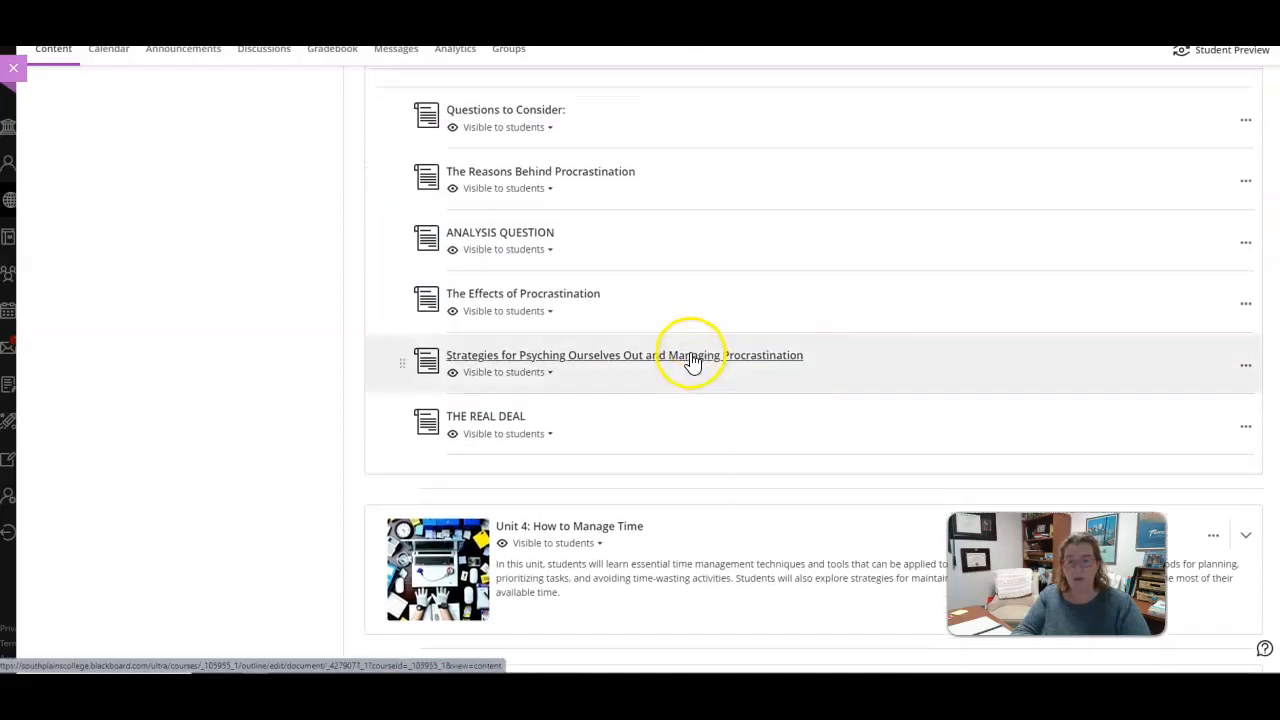
{"action": "left_click", "coordinate": [692, 359]}
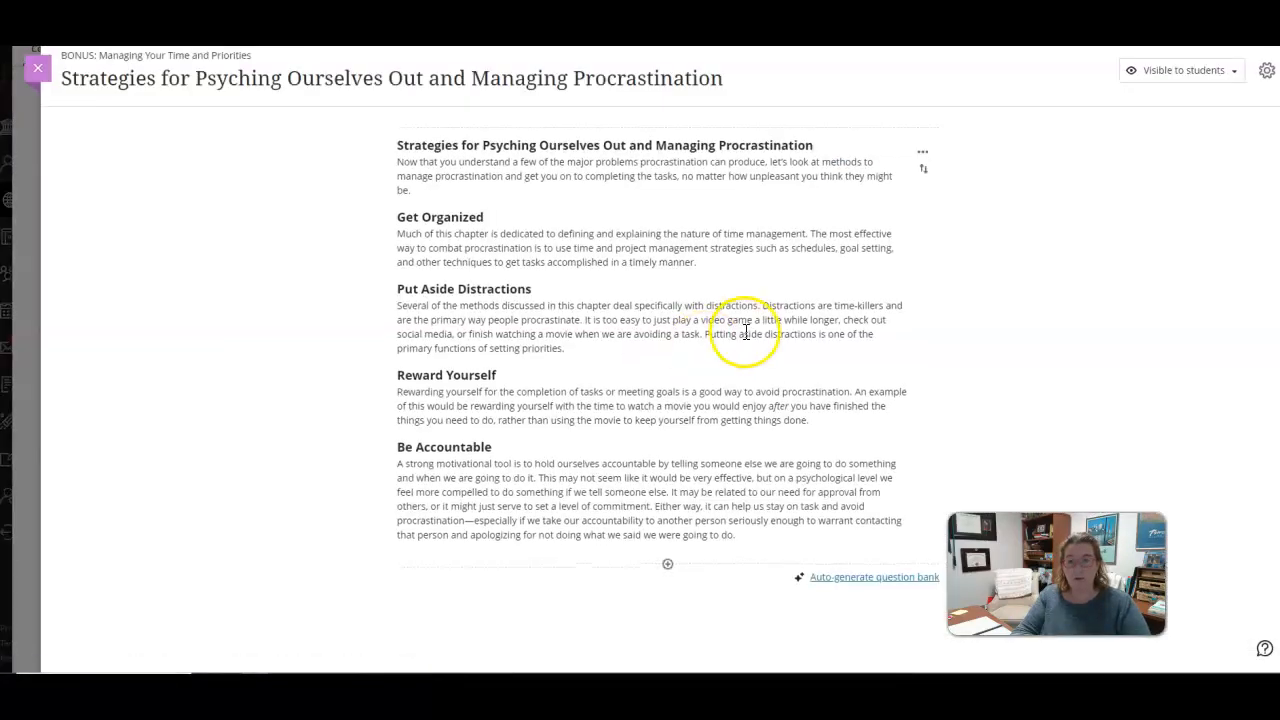
{"action": "left_click", "coordinate": [845, 578]}
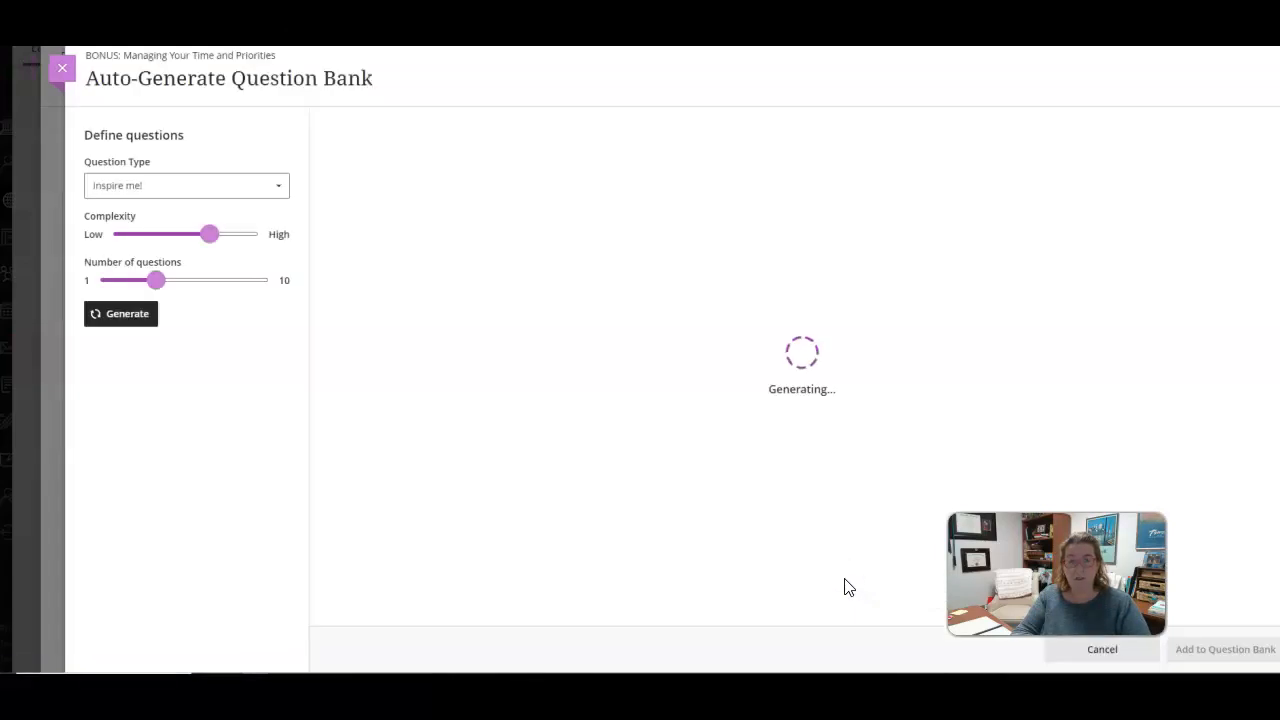
{"action": "left_click_drag", "start_coordinate": [155, 280], "coordinate": [351, 278]}
{"action": "left_click", "coordinate": [118, 318]}
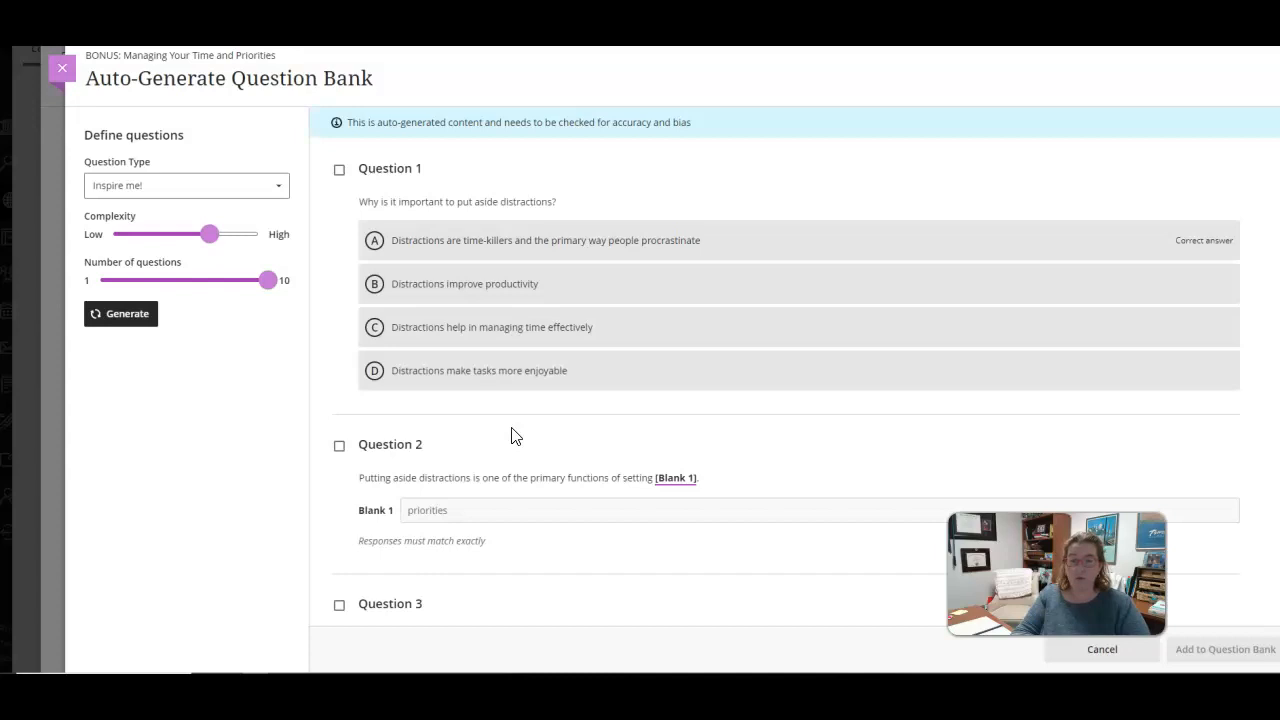
Step: Add selected generated questions, including 1, 3 and 6, to the question bank and close the procrastination strategies document
{"action": "left_click", "coordinate": [339, 170]}
{"action": "scroll", "coordinate": [337, 300], "scroll_direction": "down", "scroll_amount": 2}
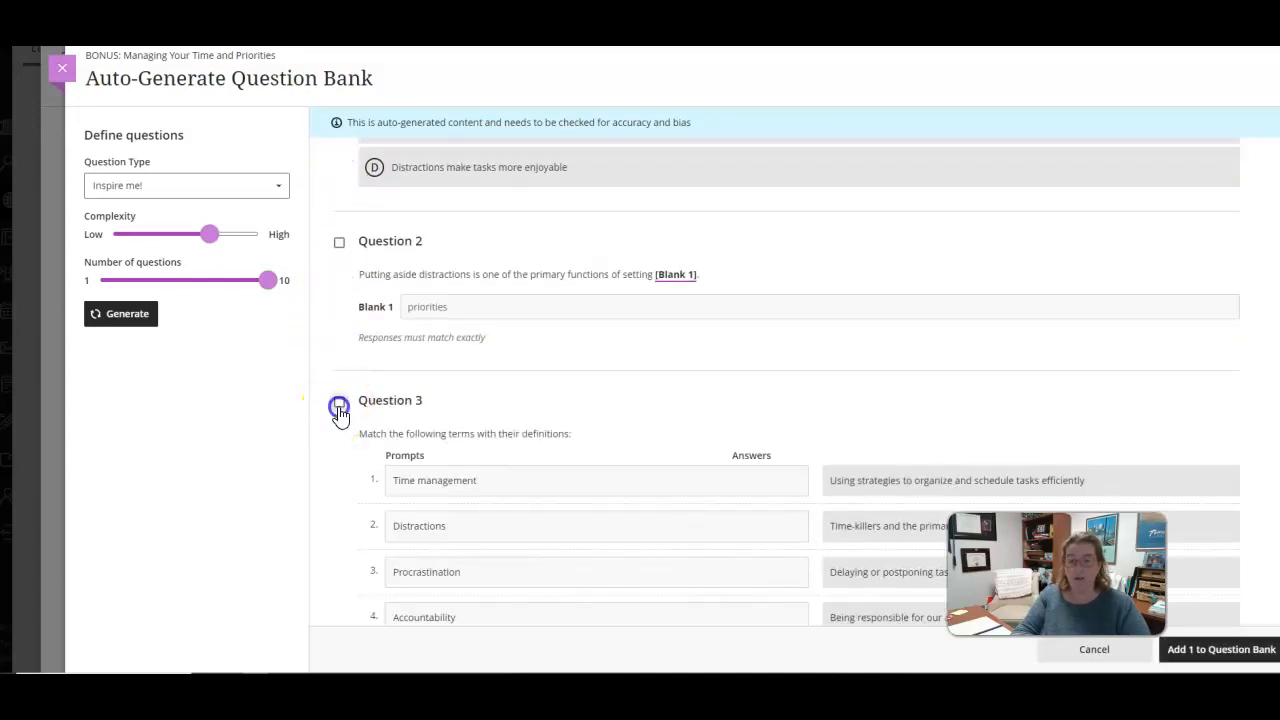
{"action": "scroll", "coordinate": [340, 414], "scroll_direction": "down", "scroll_amount": 3}
{"action": "scroll", "coordinate": [340, 415], "scroll_direction": "down", "scroll_amount": 5}
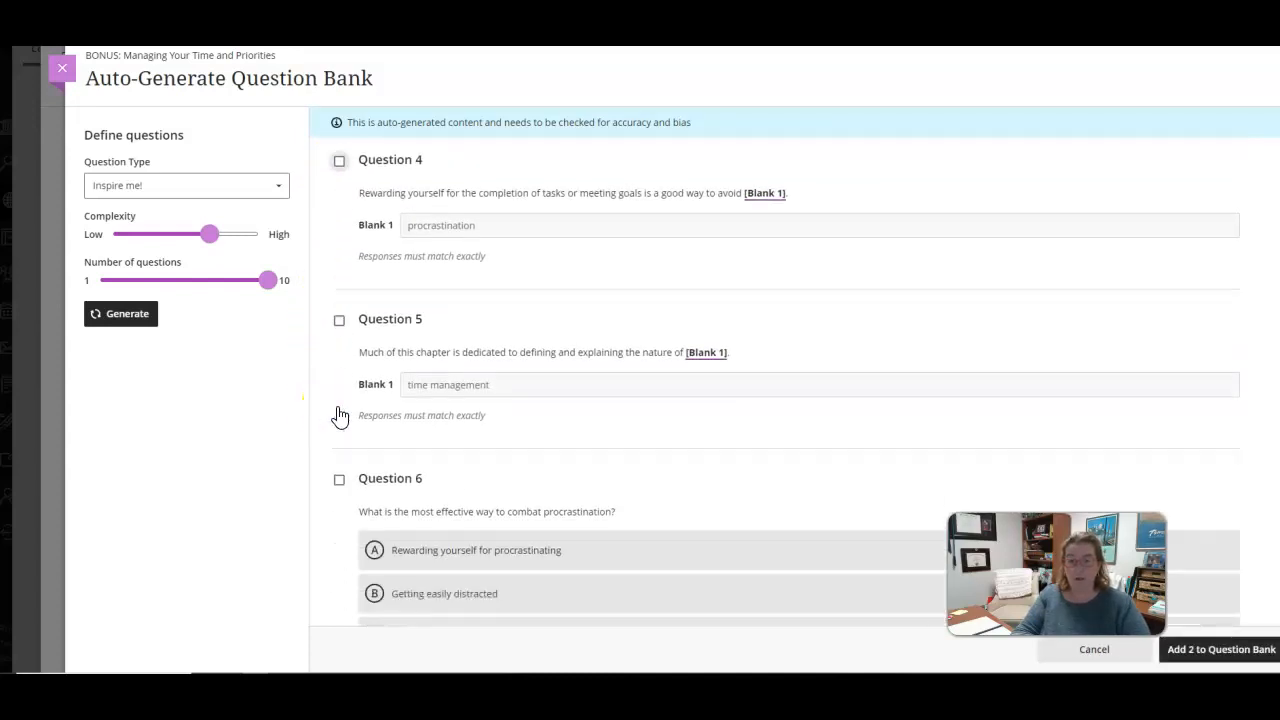
{"action": "left_click", "coordinate": [334, 357]}
{"action": "left_click", "coordinate": [340, 326]}
{"action": "scroll", "coordinate": [338, 320], "scroll_direction": "down", "scroll_amount": 5}
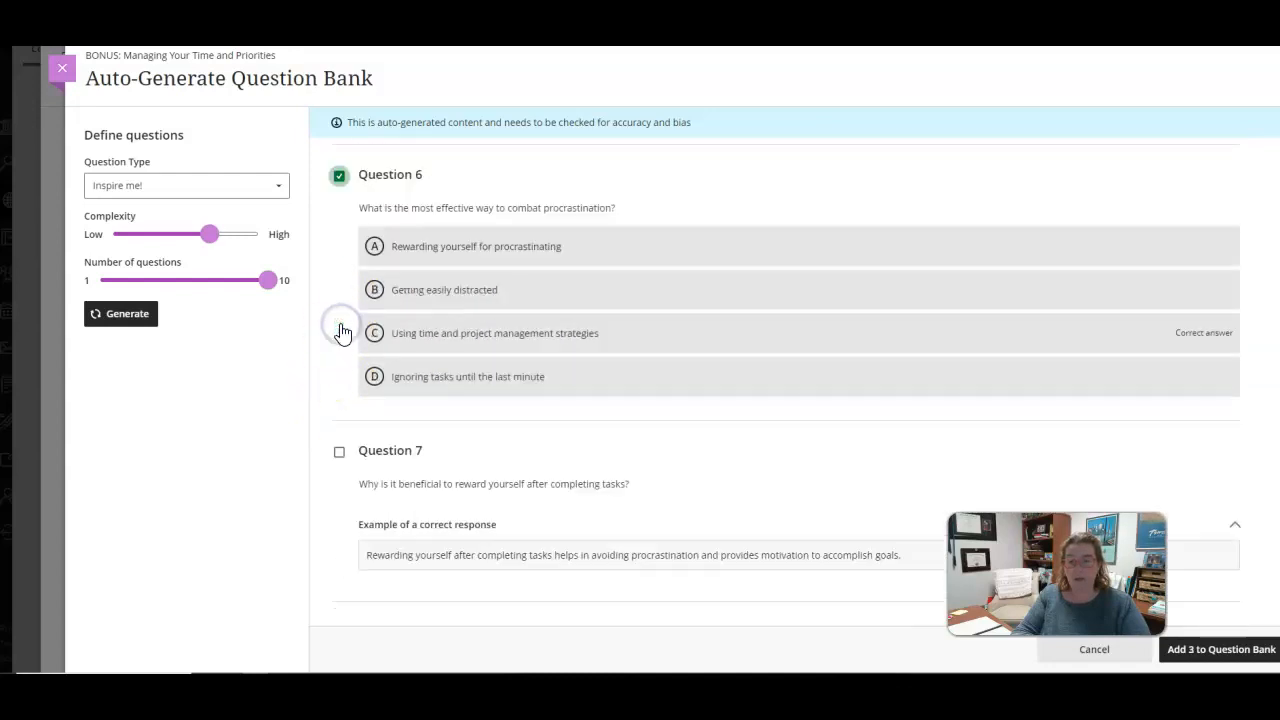
{"action": "left_click", "coordinate": [339, 311]}
{"action": "scroll", "coordinate": [340, 316], "scroll_direction": "down", "scroll_amount": 4}
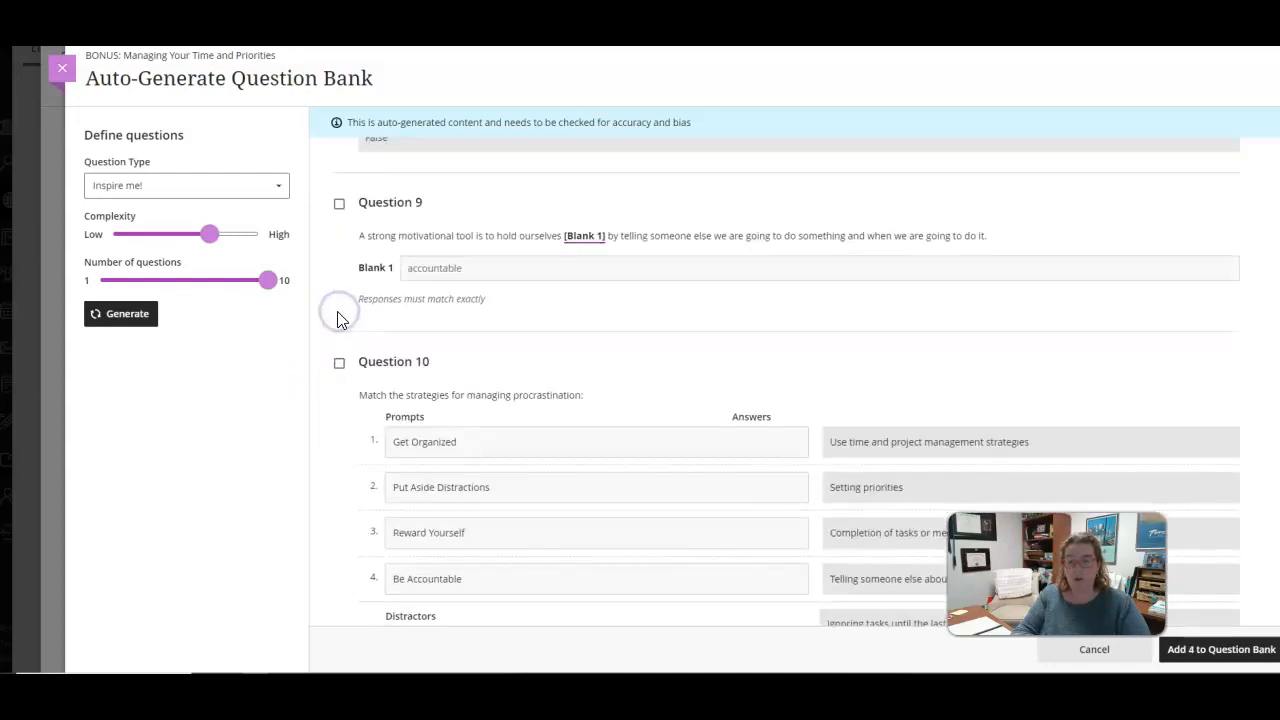
{"action": "left_click", "coordinate": [339, 330]}
{"action": "left_click", "coordinate": [1206, 651]}
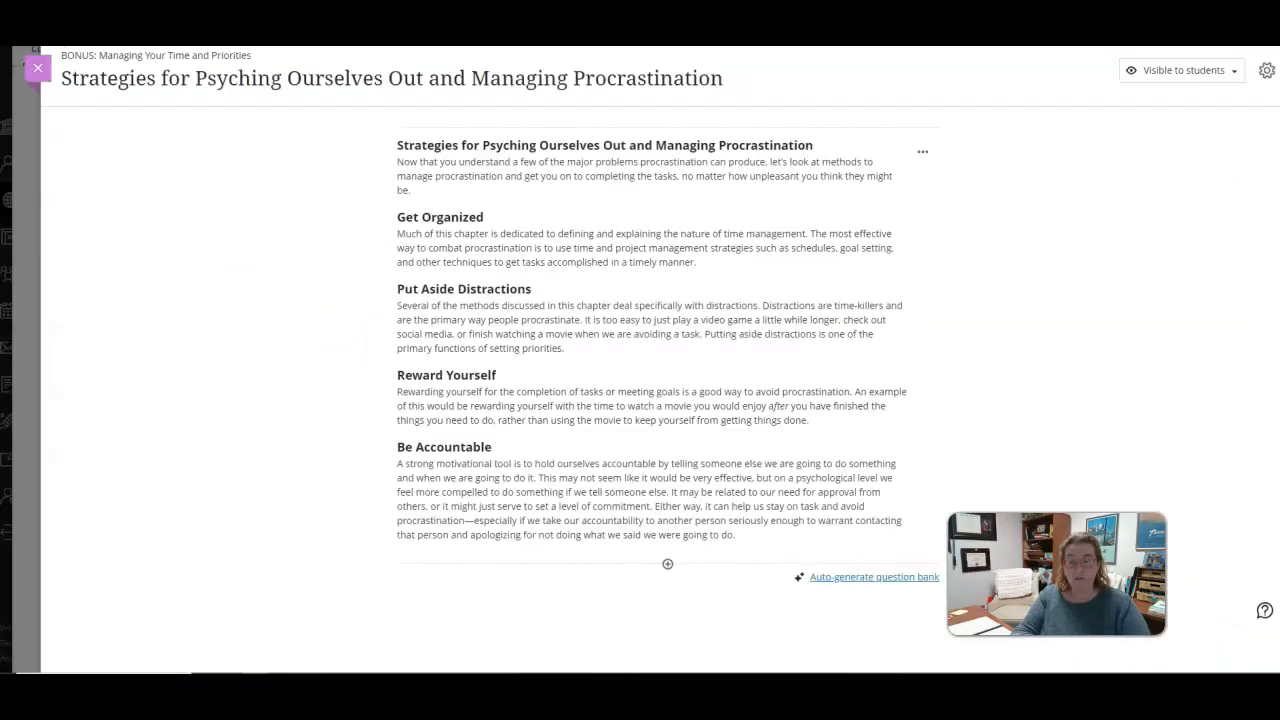
{"action": "left_click", "coordinate": [38, 67]}
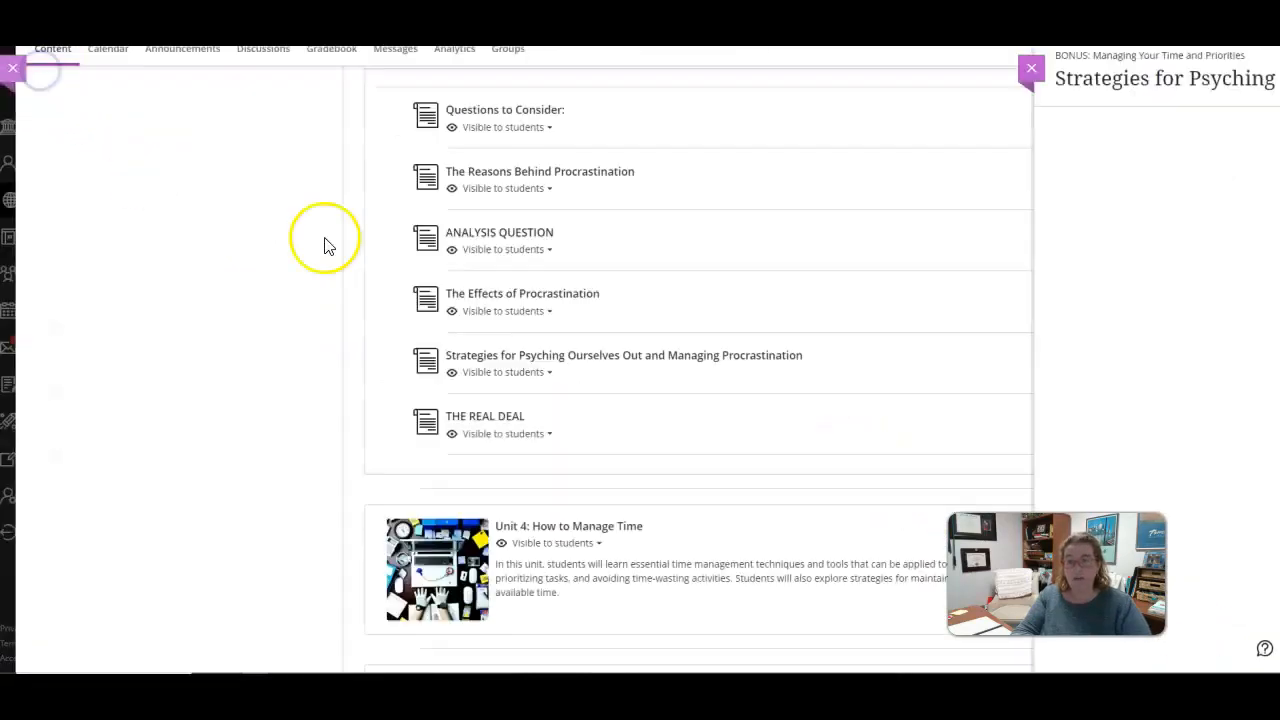
Step: Create a new test at the end of Unit 3, directly below THE REAL DEAL
{"action": "left_click", "coordinate": [814, 456]}
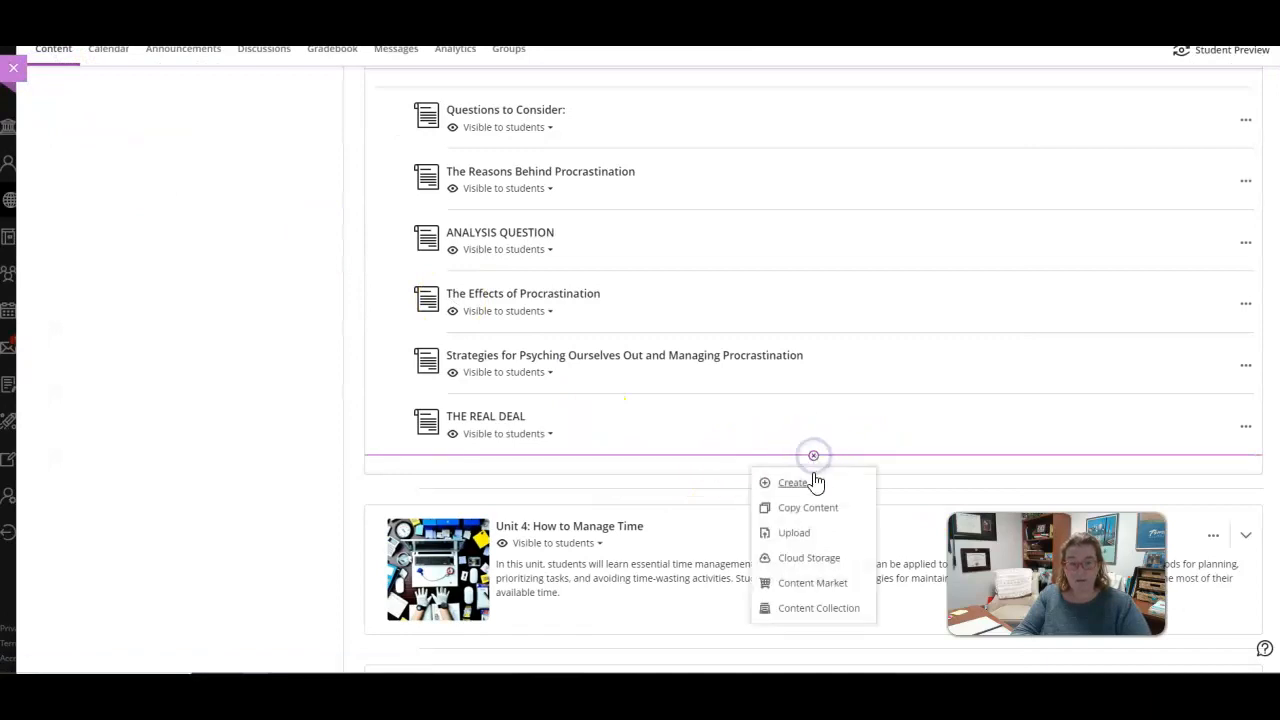
{"action": "left_click", "coordinate": [808, 484]}
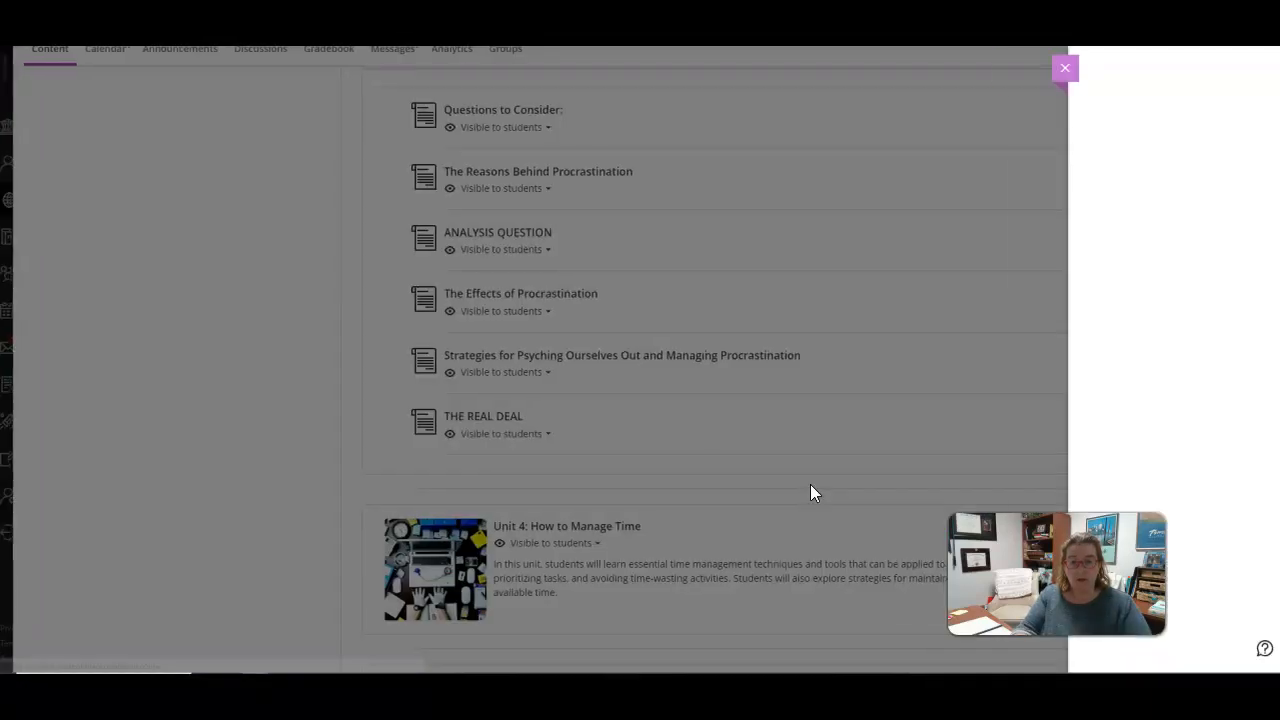
{"action": "left_click", "coordinate": [1077, 448]}
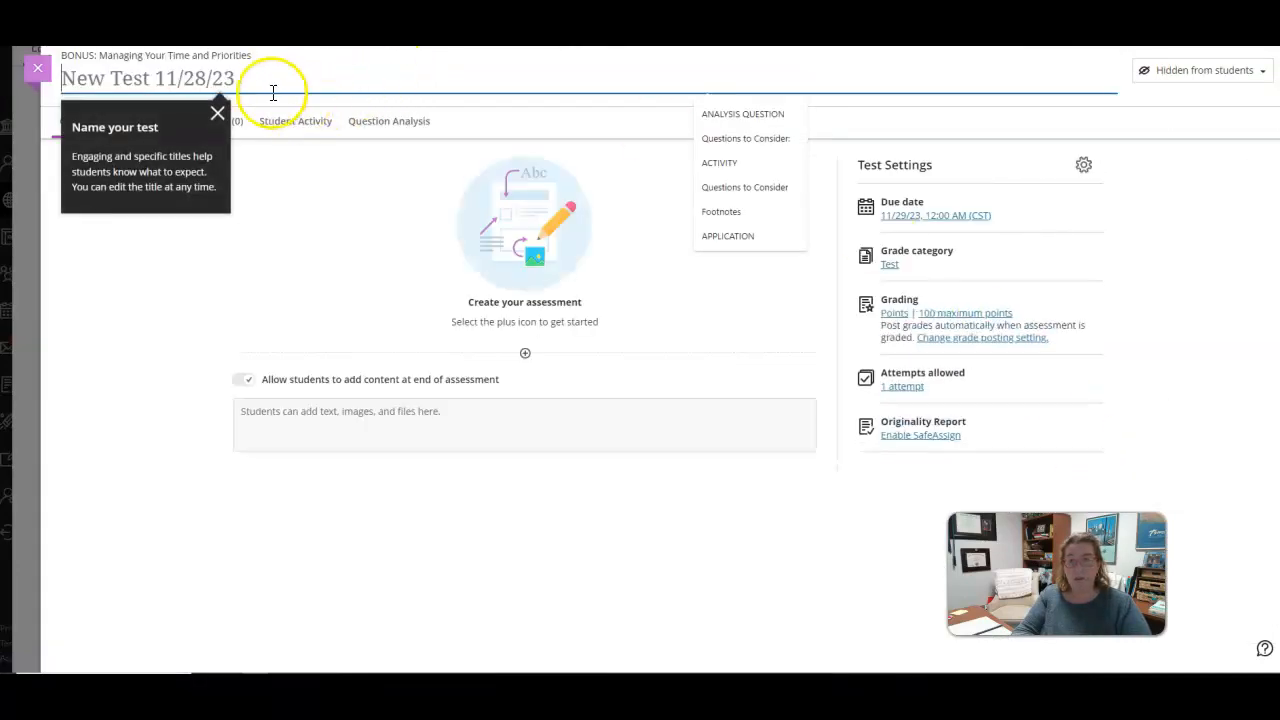
Step: Add a question pool containing all questions from the three 11/28/23 procrastination banks and set 4 questions to display to students
{"action": "left_click", "coordinate": [525, 353]}
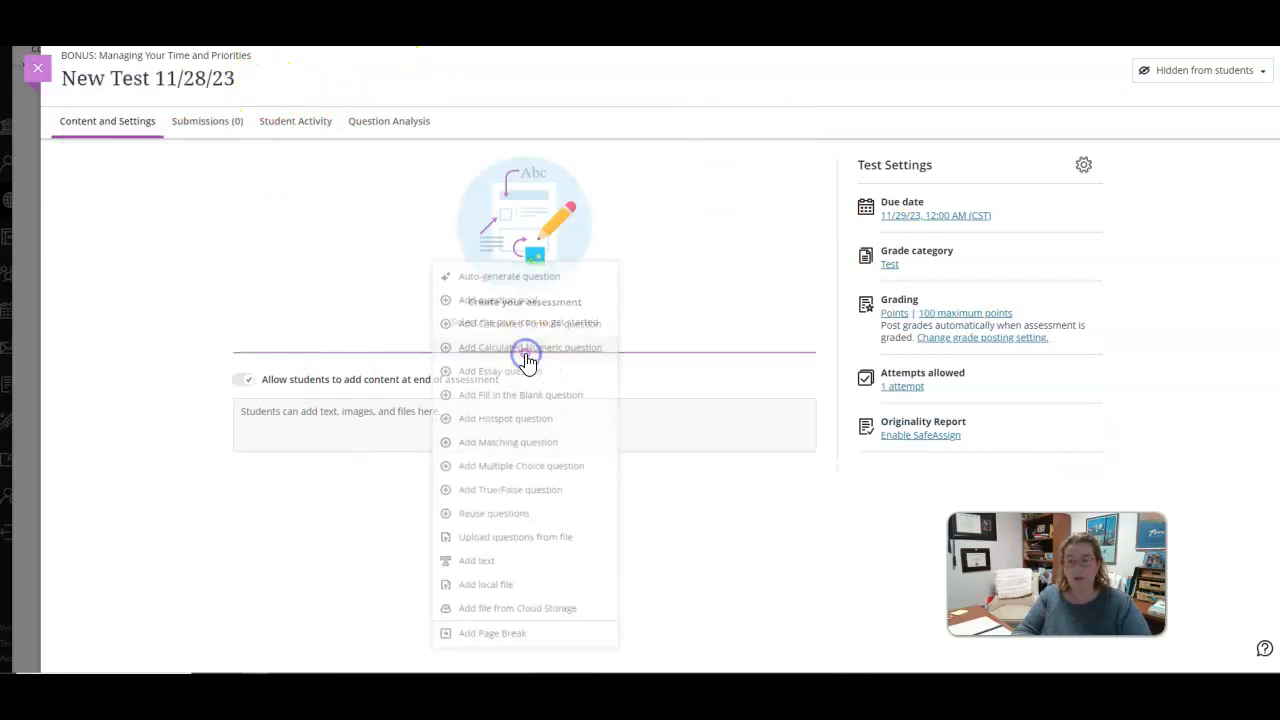
{"action": "left_click", "coordinate": [511, 303]}
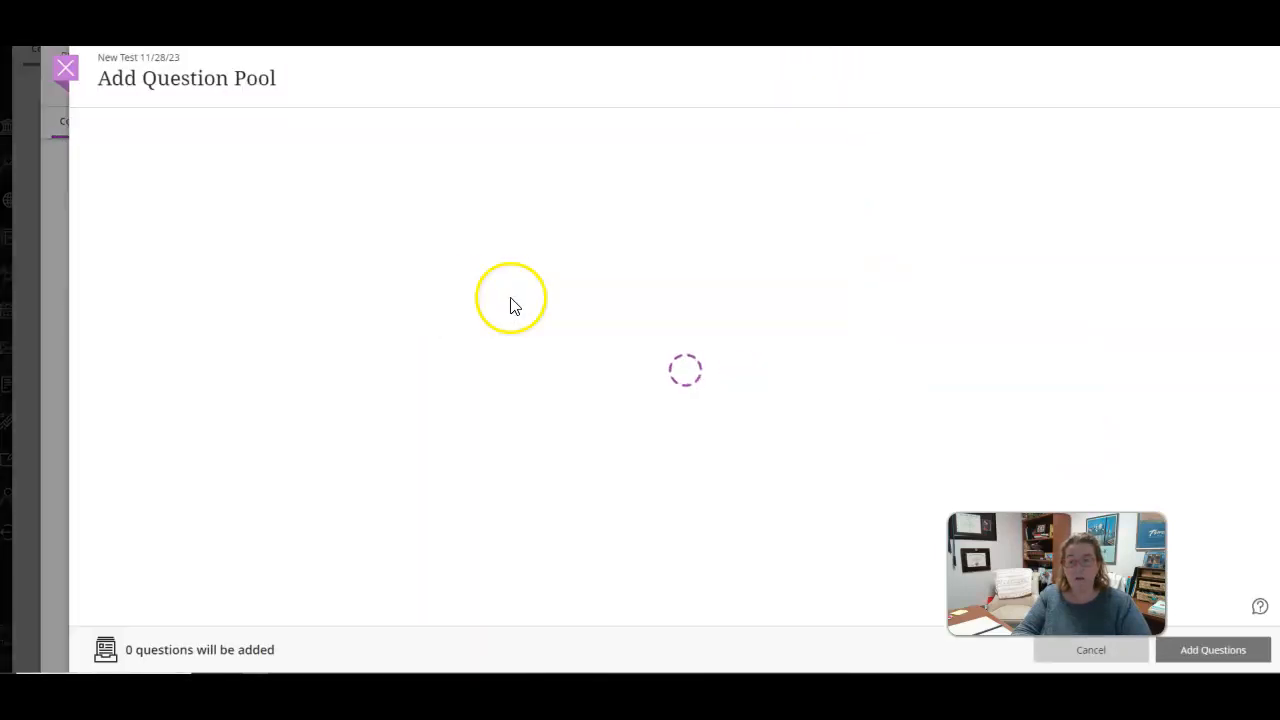
{"action": "scroll", "coordinate": [213, 338], "scroll_direction": "down", "scroll_amount": 3}
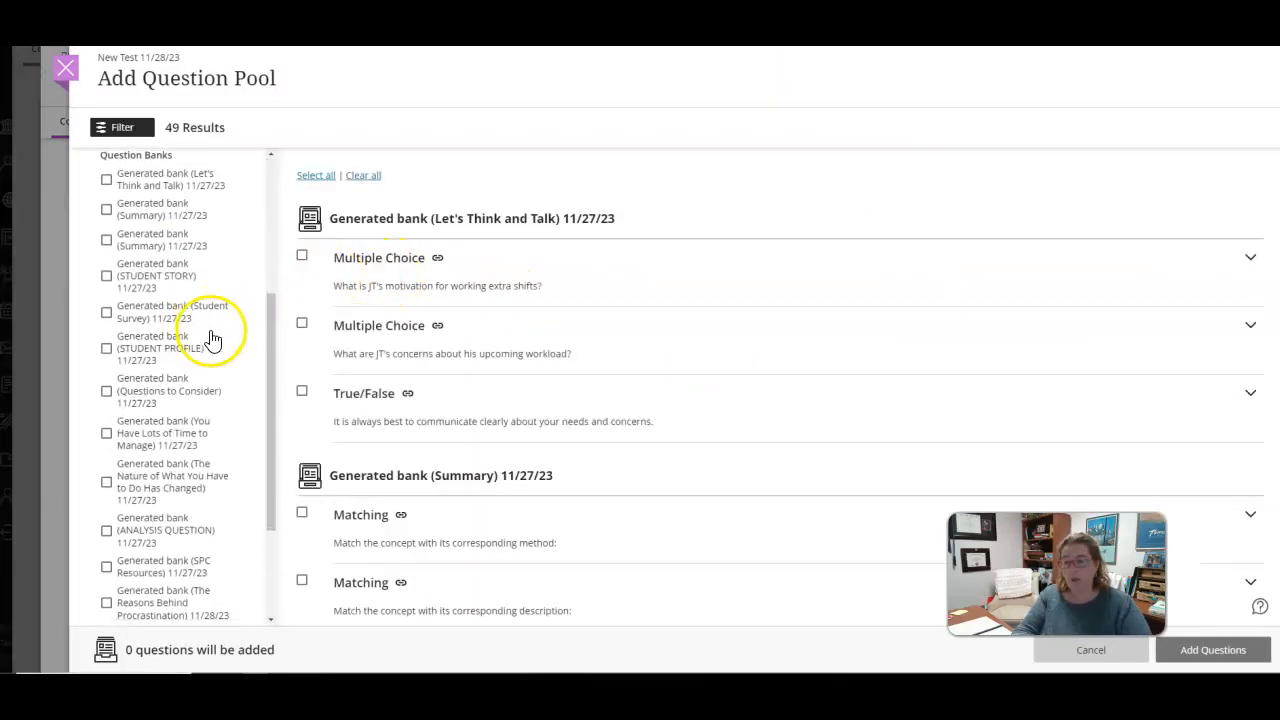
{"action": "scroll", "coordinate": [213, 338], "scroll_direction": "down", "scroll_amount": 2}
{"action": "left_click", "coordinate": [106, 535]}
{"action": "left_click", "coordinate": [106, 474]}
{"action": "left_click", "coordinate": [106, 436]}
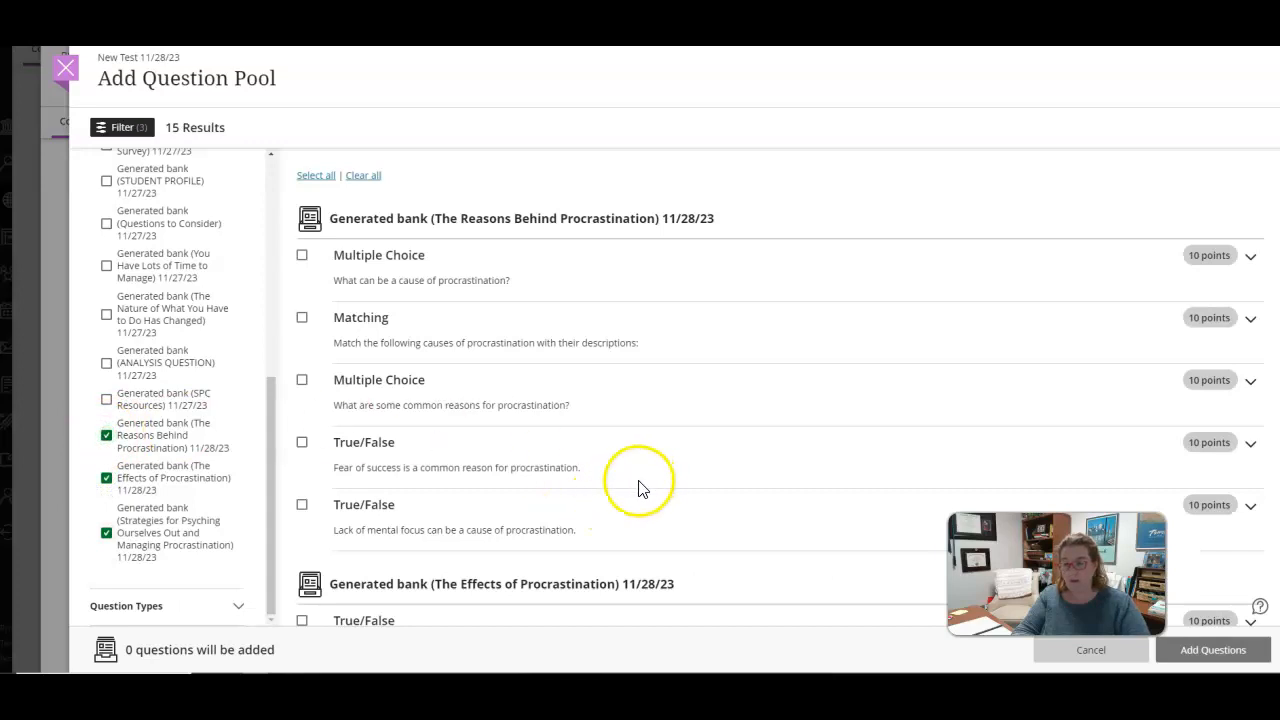
{"action": "left_click", "coordinate": [318, 177]}
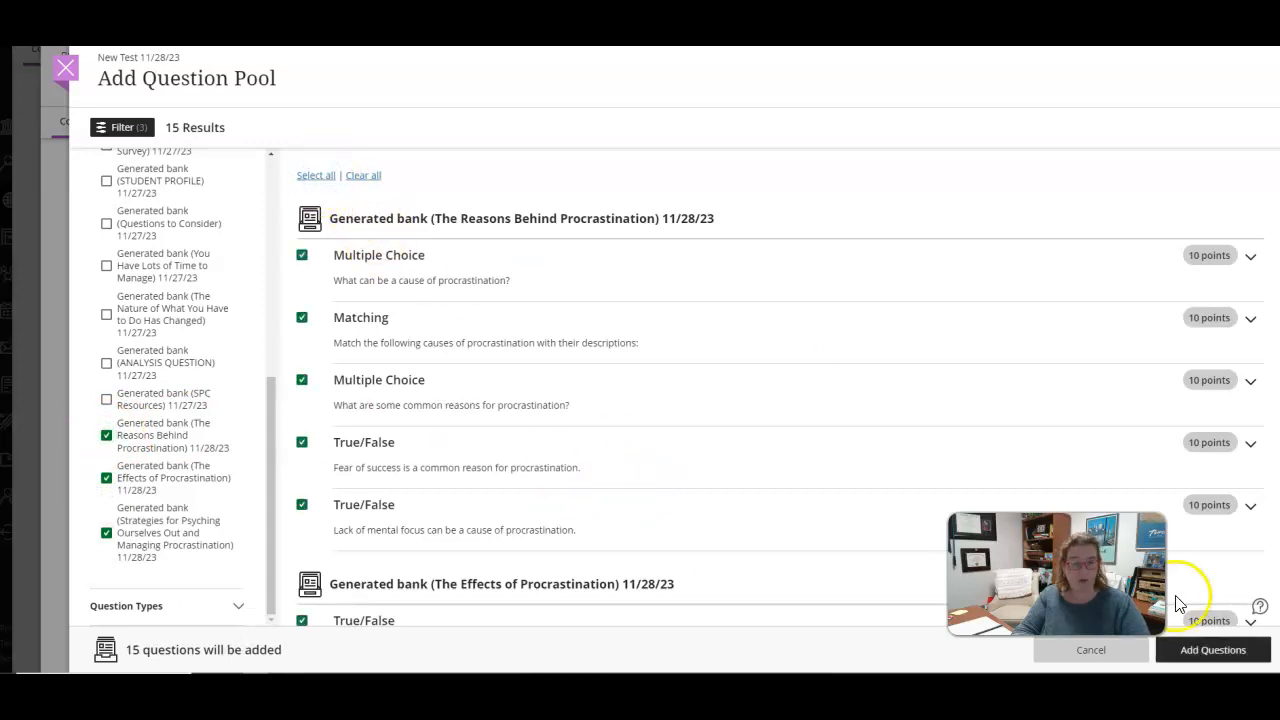
{"action": "left_click", "coordinate": [1234, 650]}
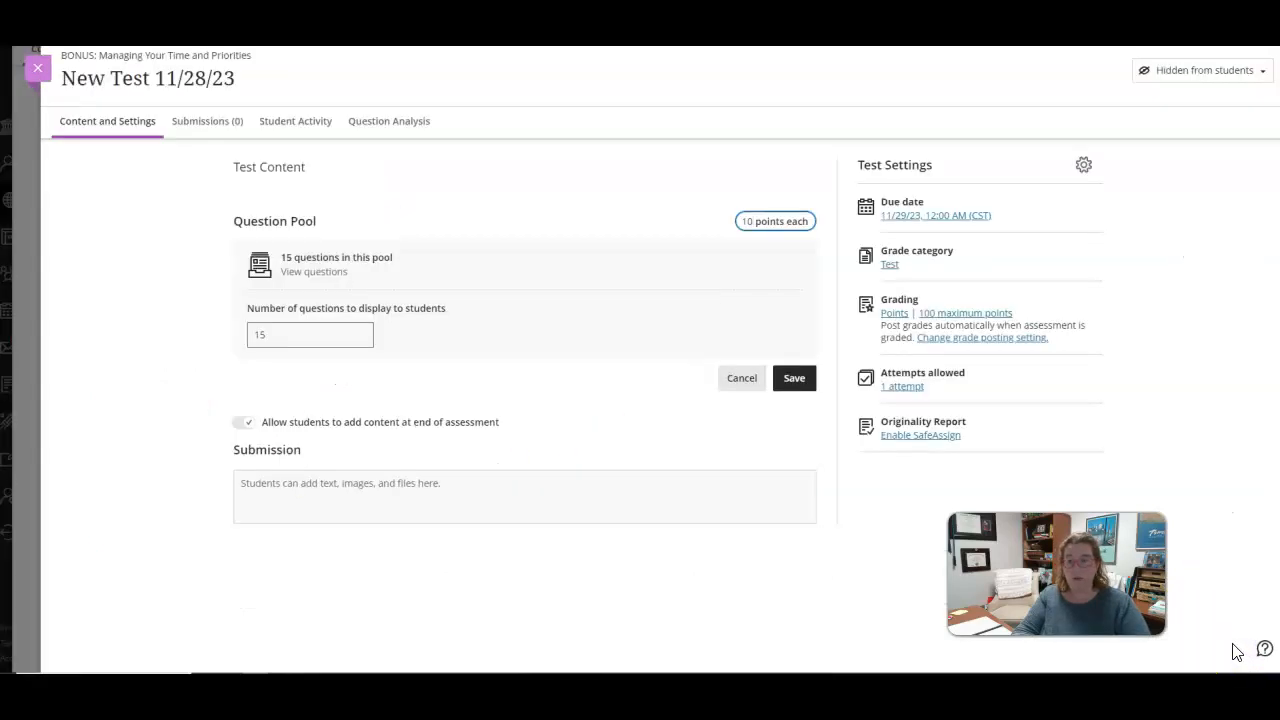
{"action": "double_click", "coordinate": [283, 336]}
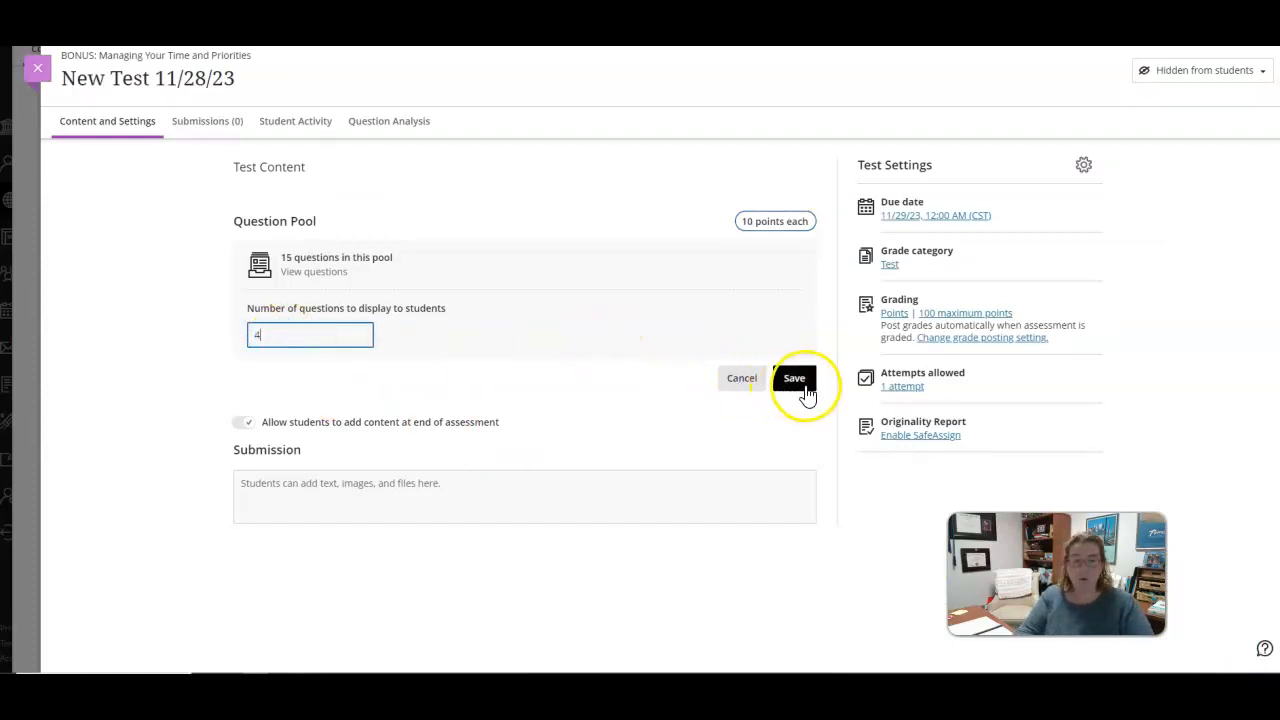
Step: Open the test settings and set the due date to 5/31/24
{"action": "left_click", "coordinate": [916, 205]}
{"action": "left_click", "coordinate": [915, 218]}
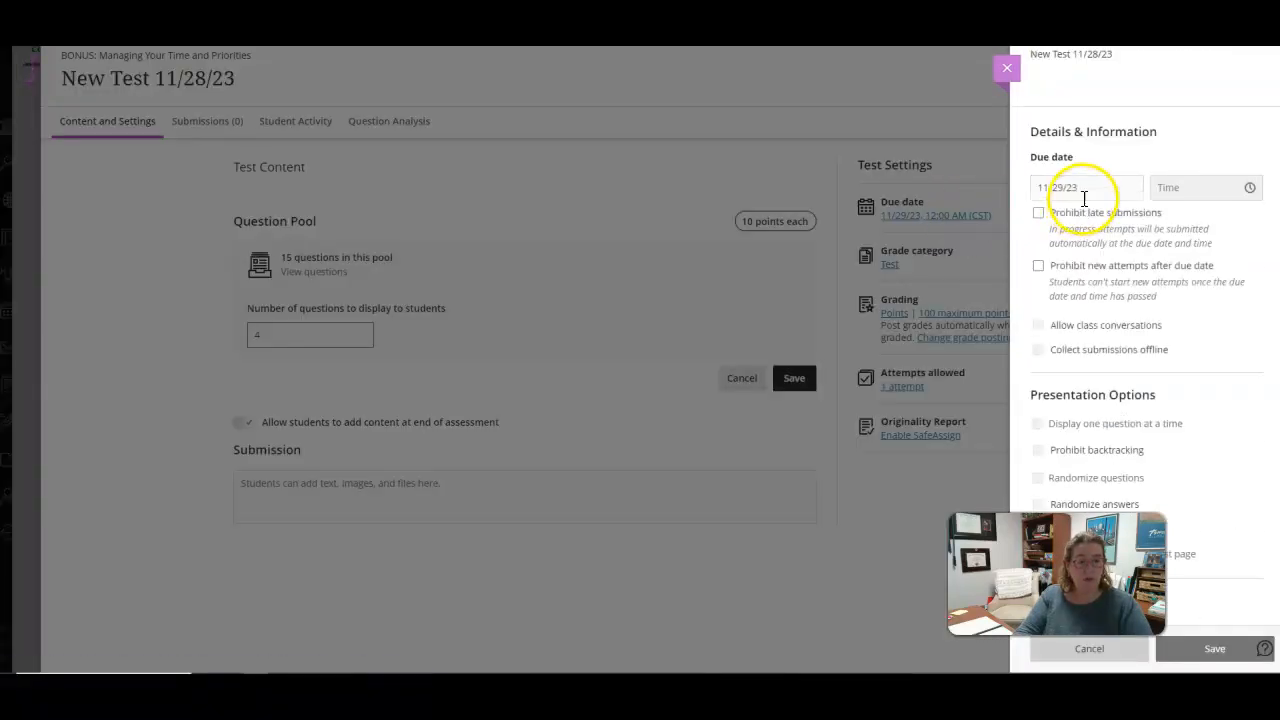
{"action": "left_click", "coordinate": [1132, 189]}
{"action": "left_click", "coordinate": [1156, 218]}
{"action": "left_click", "coordinate": [1156, 218]}
{"action": "left_click", "coordinate": [1156, 218]}
{"action": "left_click", "coordinate": [1156, 218]}
{"action": "left_click", "coordinate": [1156, 218]}
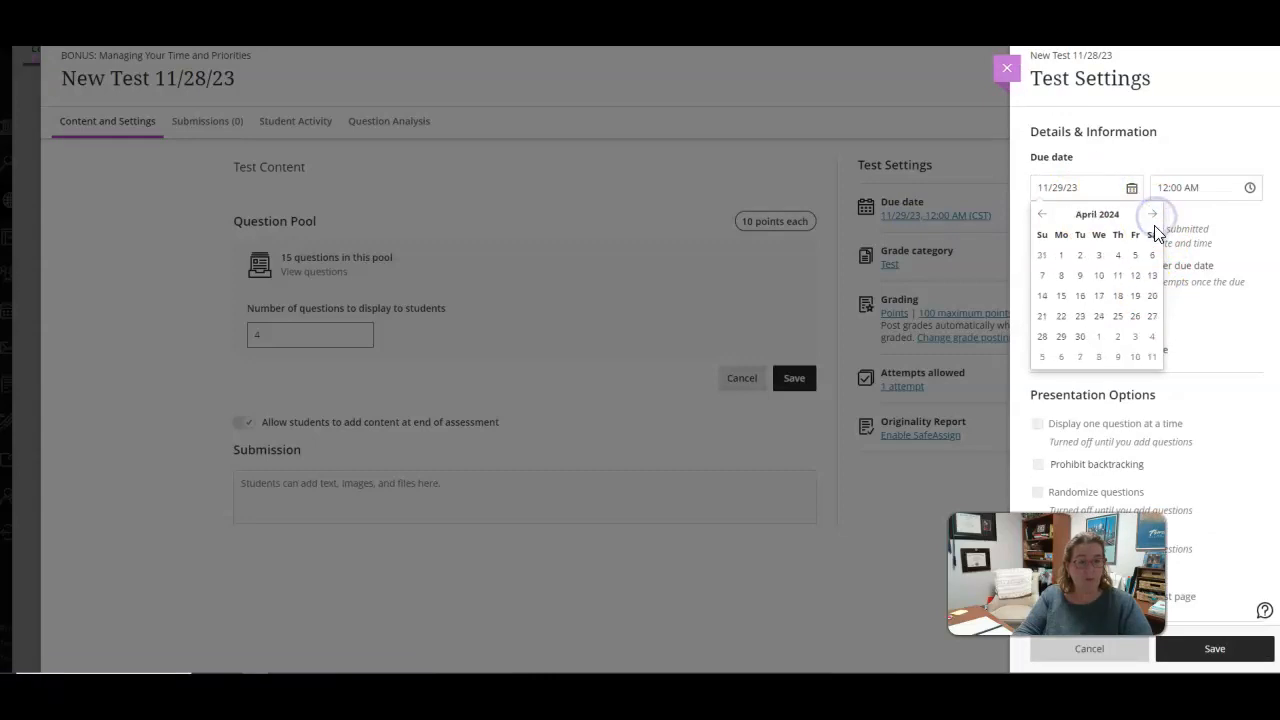
{"action": "left_click", "coordinate": [1135, 336]}
Step: Set the attempts allowed to Unlimited and save the test settings
{"action": "scroll", "coordinate": [1214, 330], "scroll_direction": "down", "scroll_amount": 5}
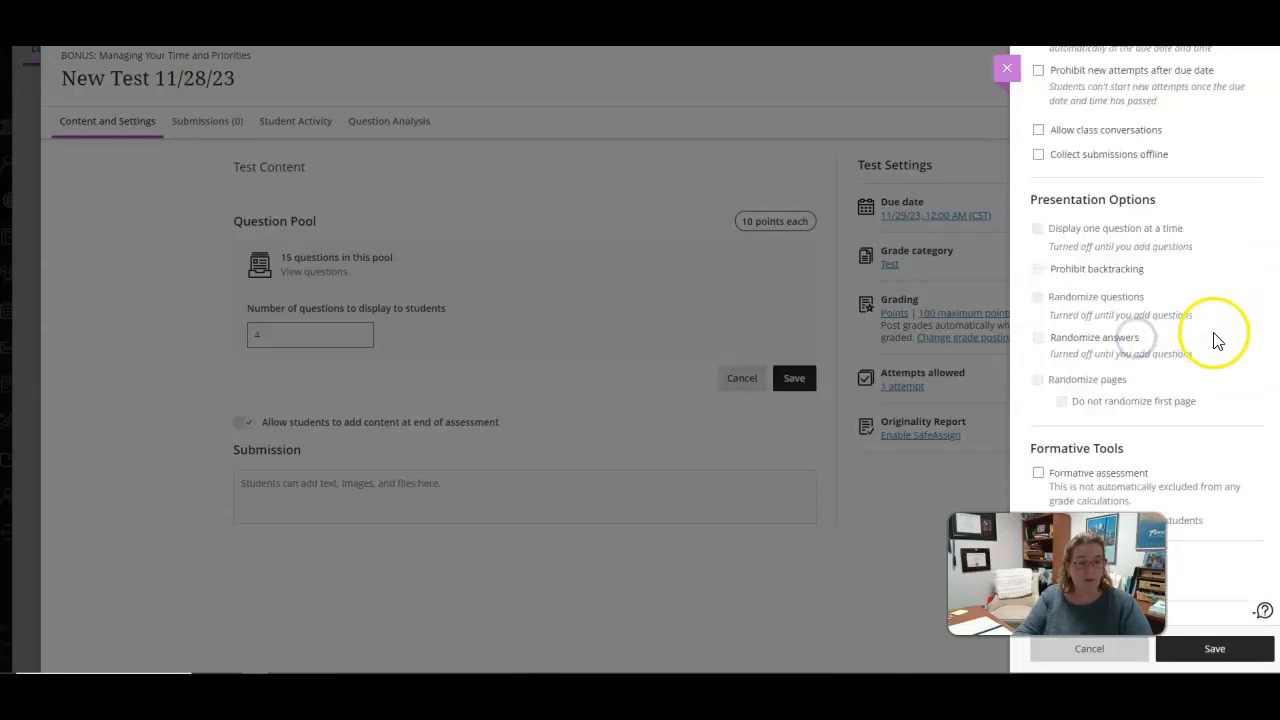
{"action": "left_click", "coordinate": [1118, 250]}
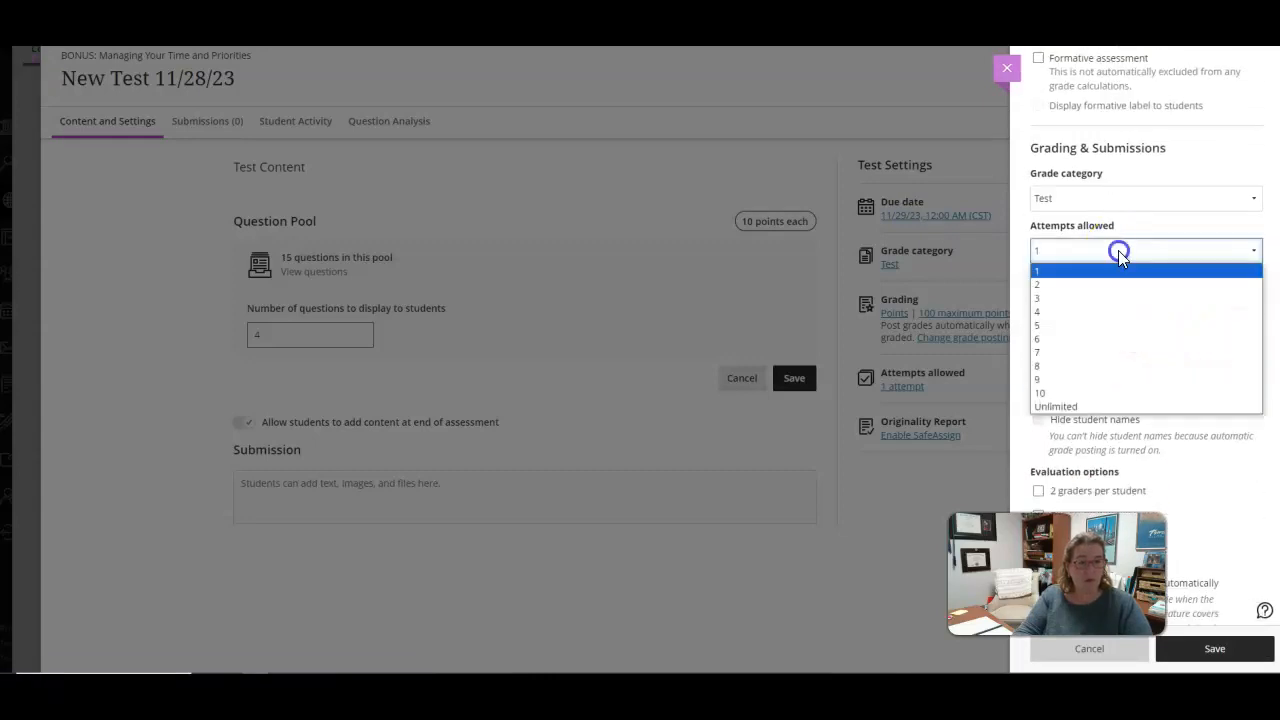
{"action": "left_click", "coordinate": [1119, 405]}
{"action": "left_click", "coordinate": [1218, 649]}
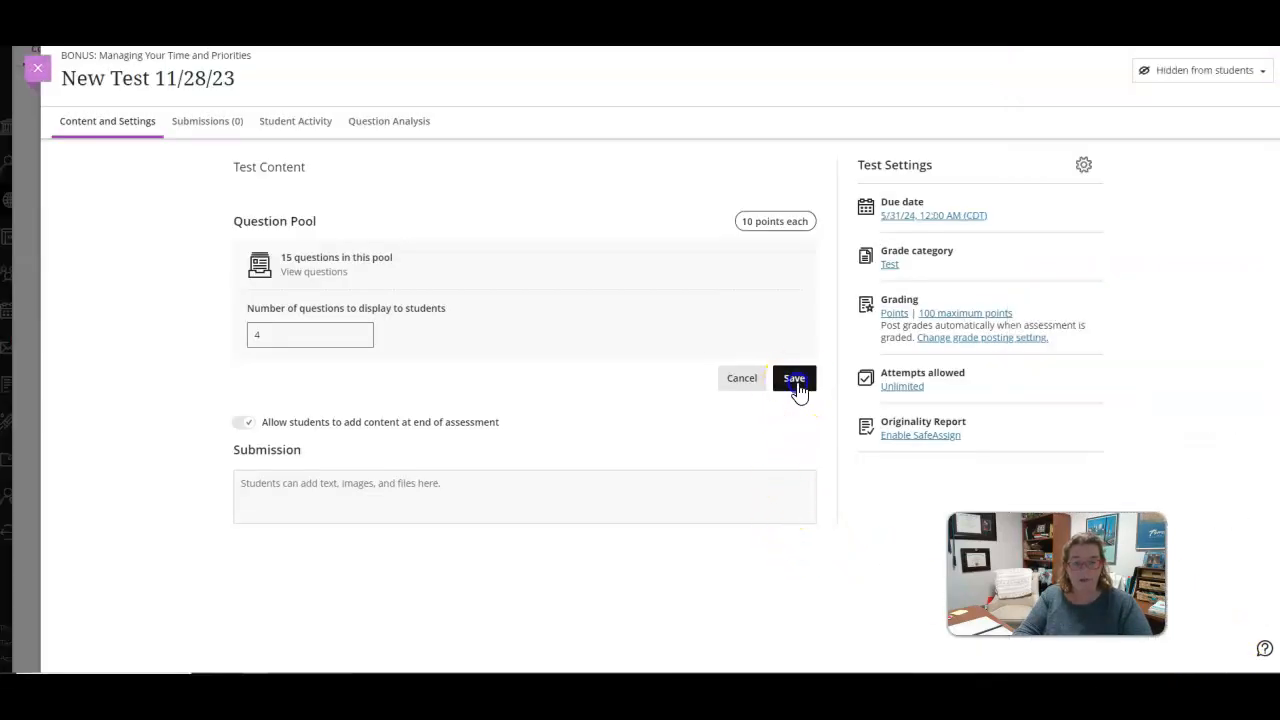
Step: Save the question pool and make the test visible to students
{"action": "left_click", "coordinate": [795, 380]}
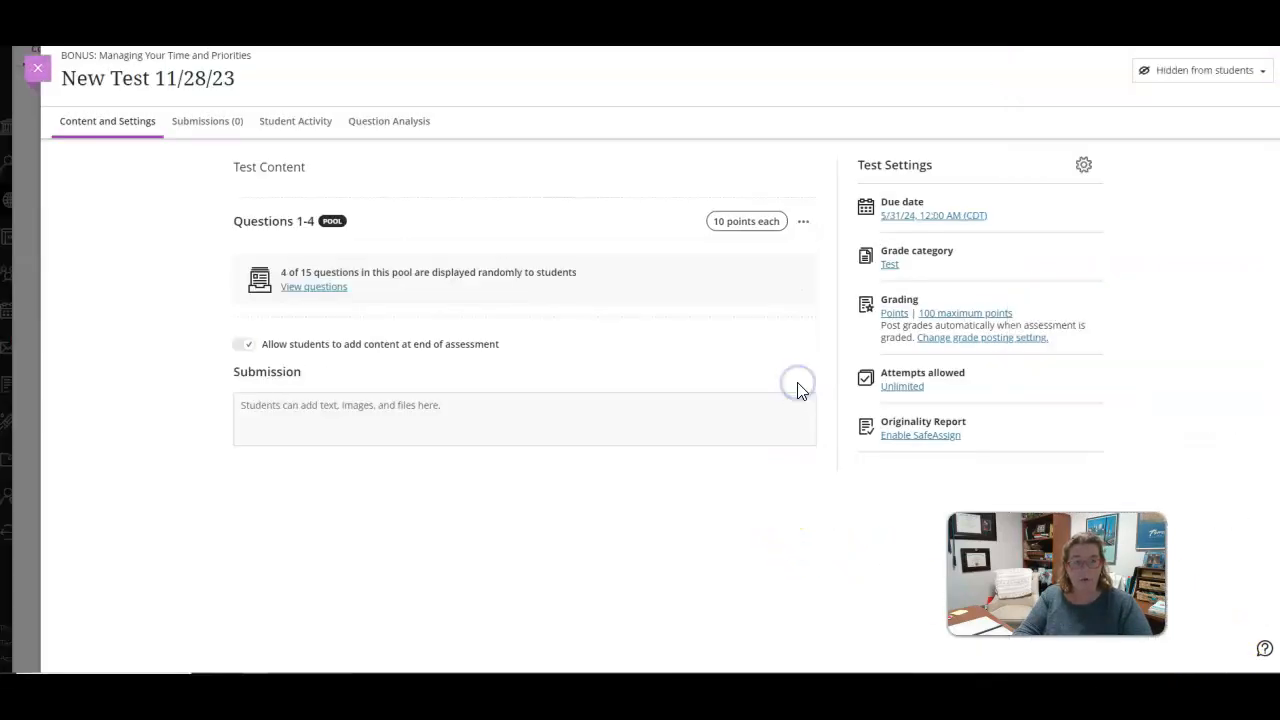
{"action": "left_click", "coordinate": [1181, 75]}
{"action": "left_click", "coordinate": [1177, 94]}
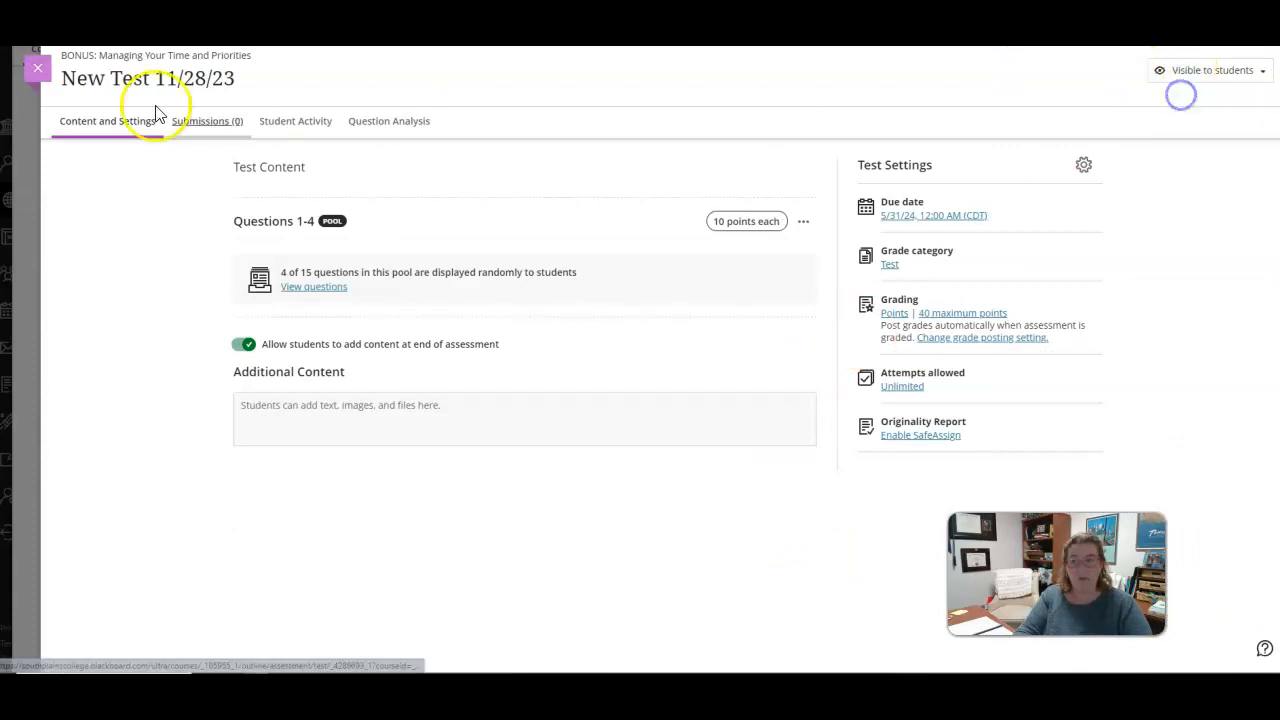
{"action": "triple_click", "coordinate": [84, 80]}
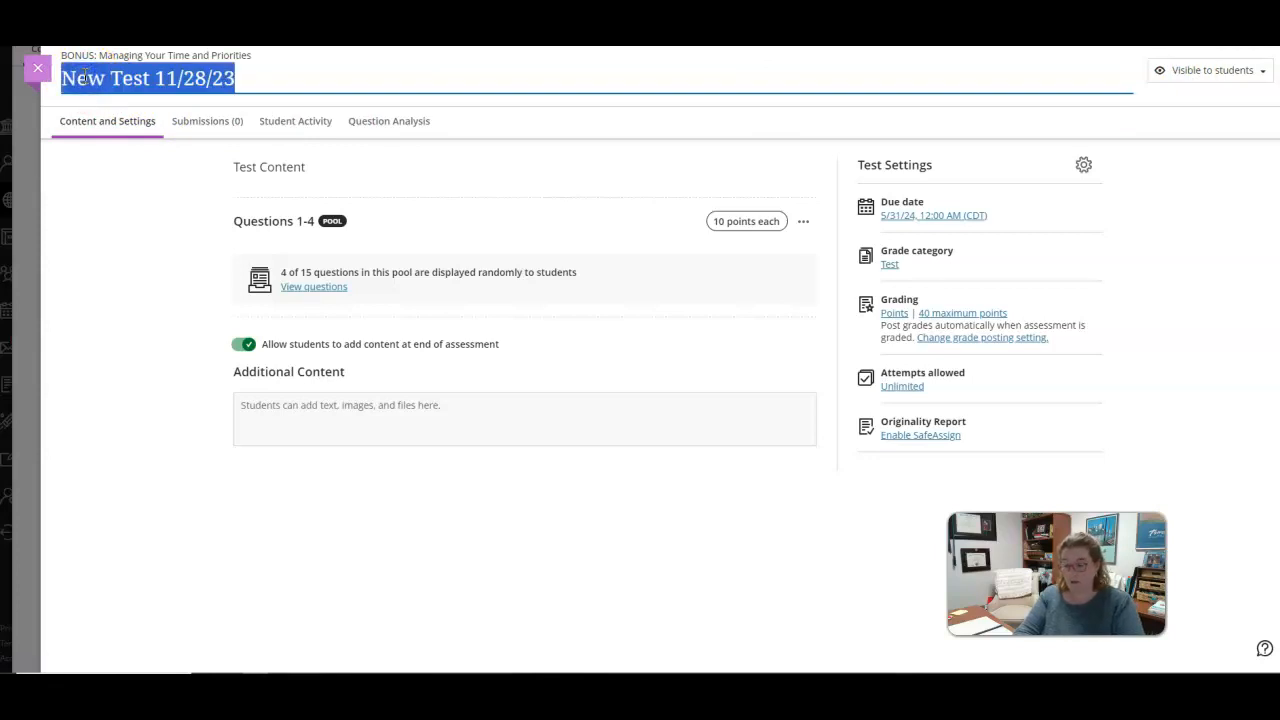
{"action": "type", "text": "Test:"}
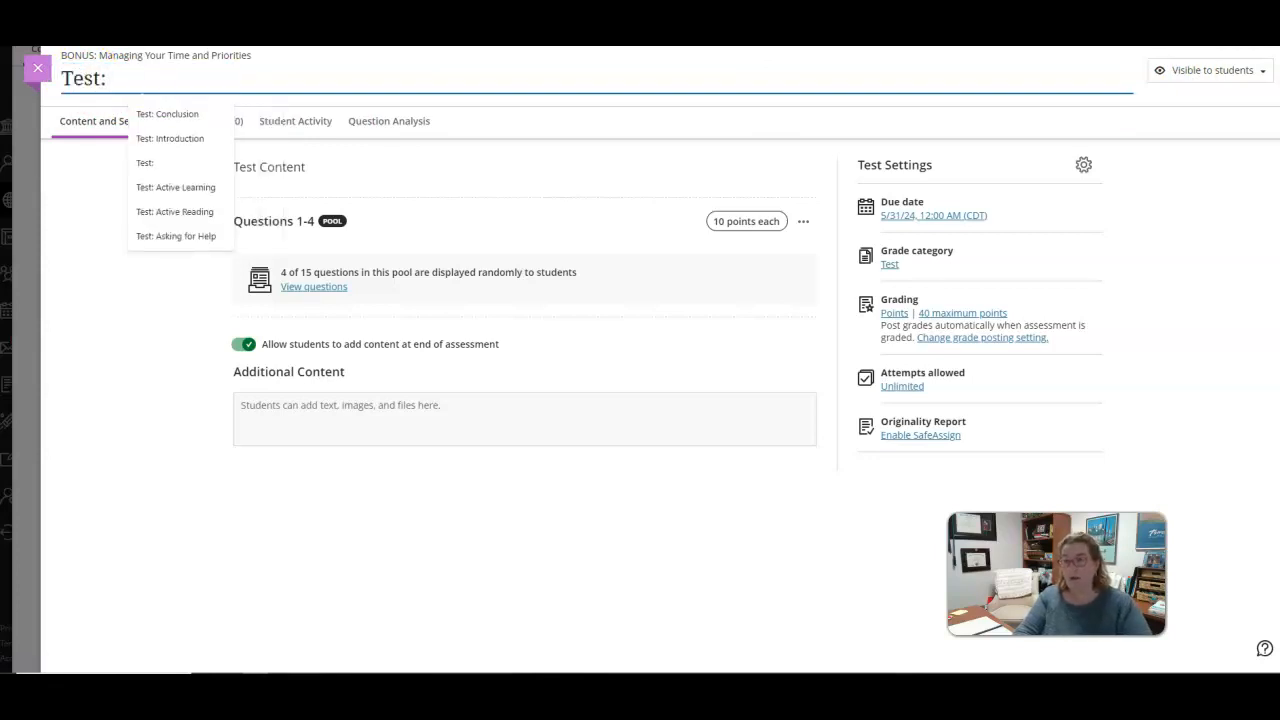
{"action": "left_click", "coordinate": [37, 72]}
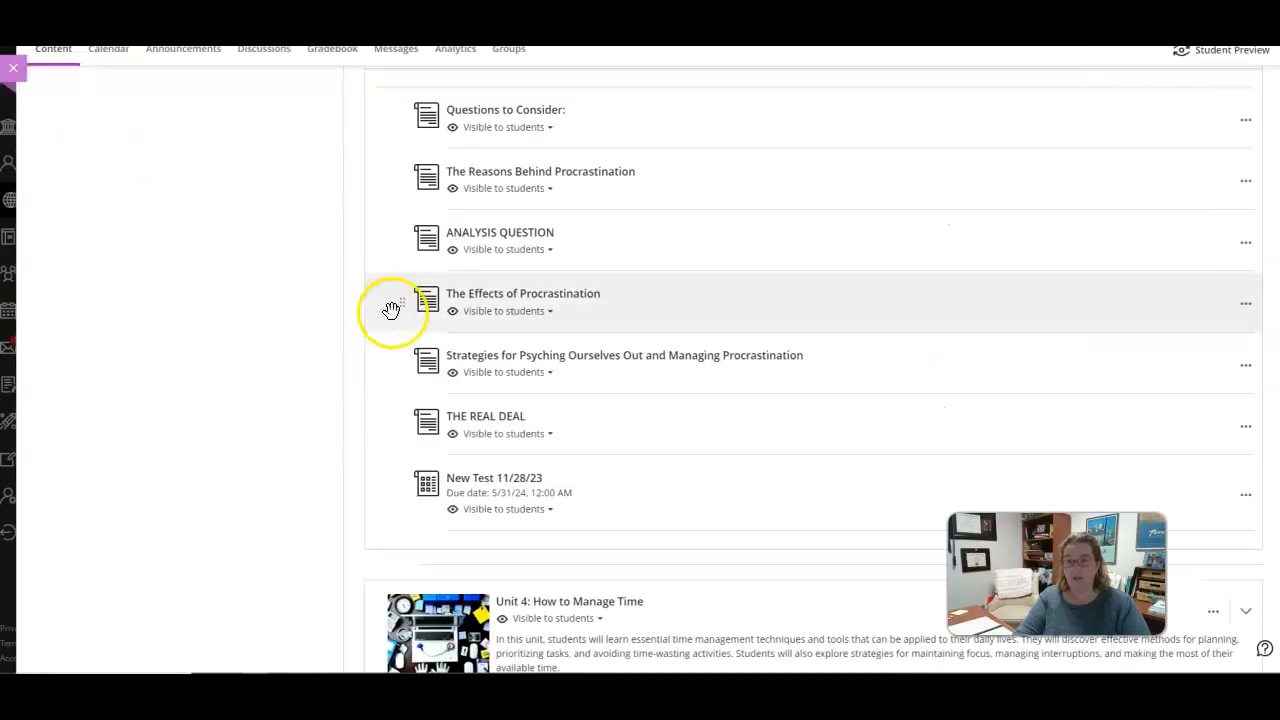
{"action": "scroll", "coordinate": [658, 405], "scroll_direction": "up", "scroll_amount": 3}
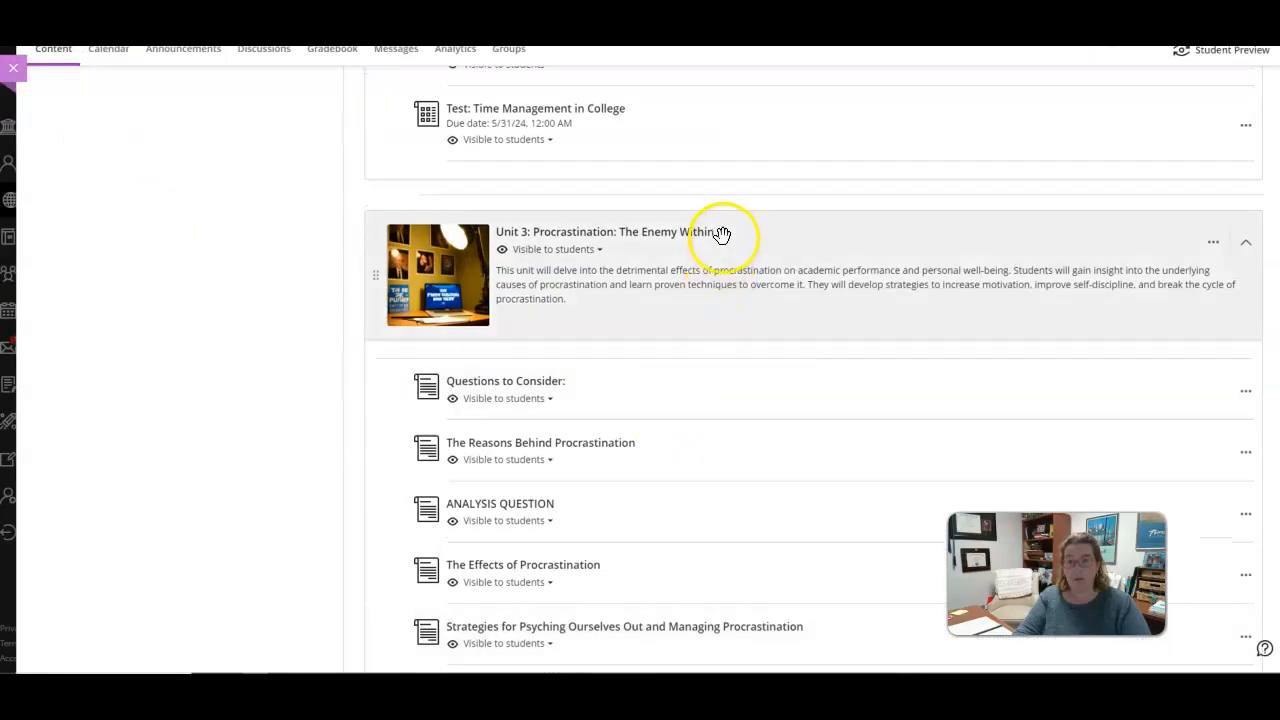
{"action": "left_click", "coordinate": [720, 232]}
{"action": "left_click", "coordinate": [719, 232]}
{"action": "left_click", "coordinate": [541, 230]}
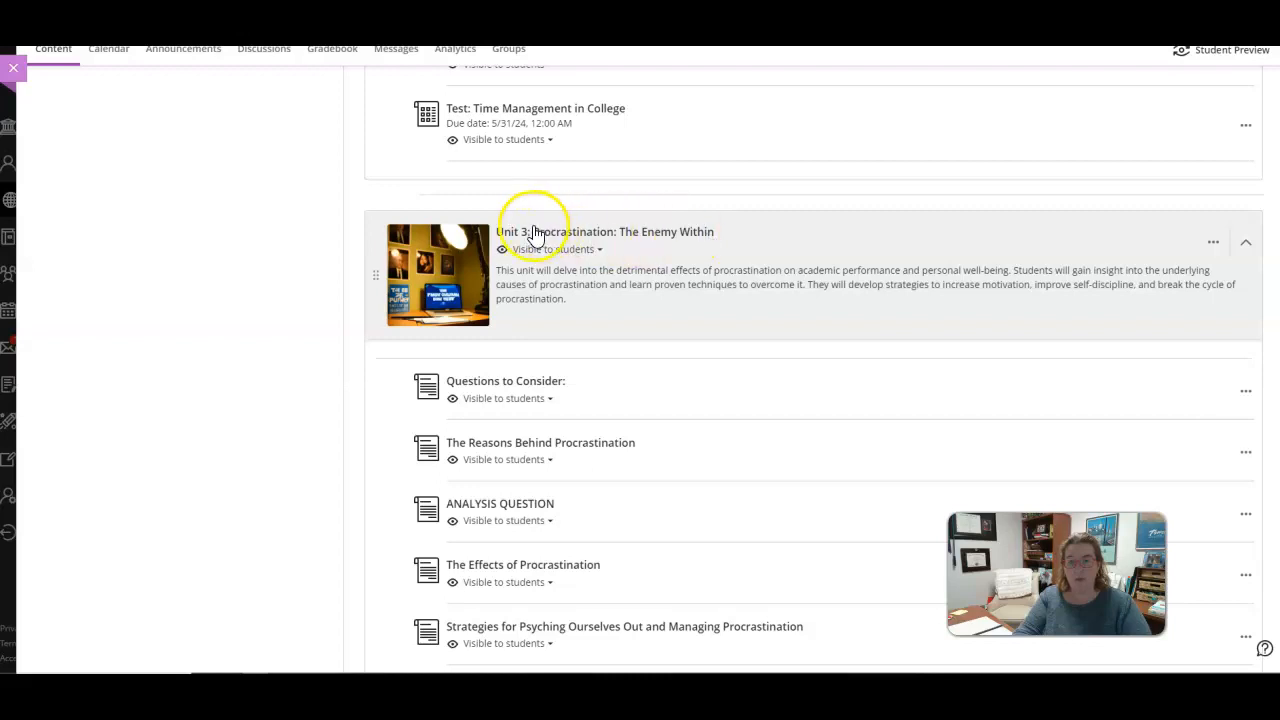
Step: Reopen New Test 11/28/23 from Unit 3, rename it Test: Procrastination and close it
{"action": "scroll", "coordinate": [571, 463], "scroll_direction": "down", "scroll_amount": 3}
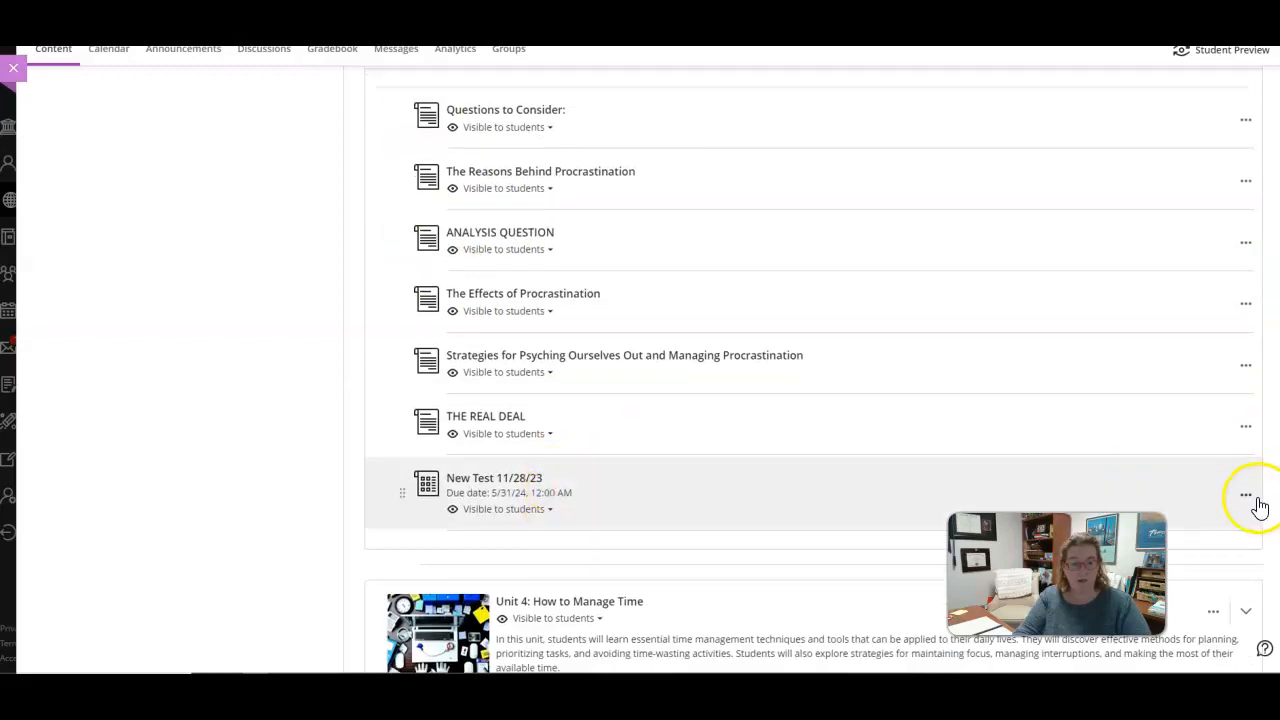
{"action": "left_click", "coordinate": [1168, 524]}
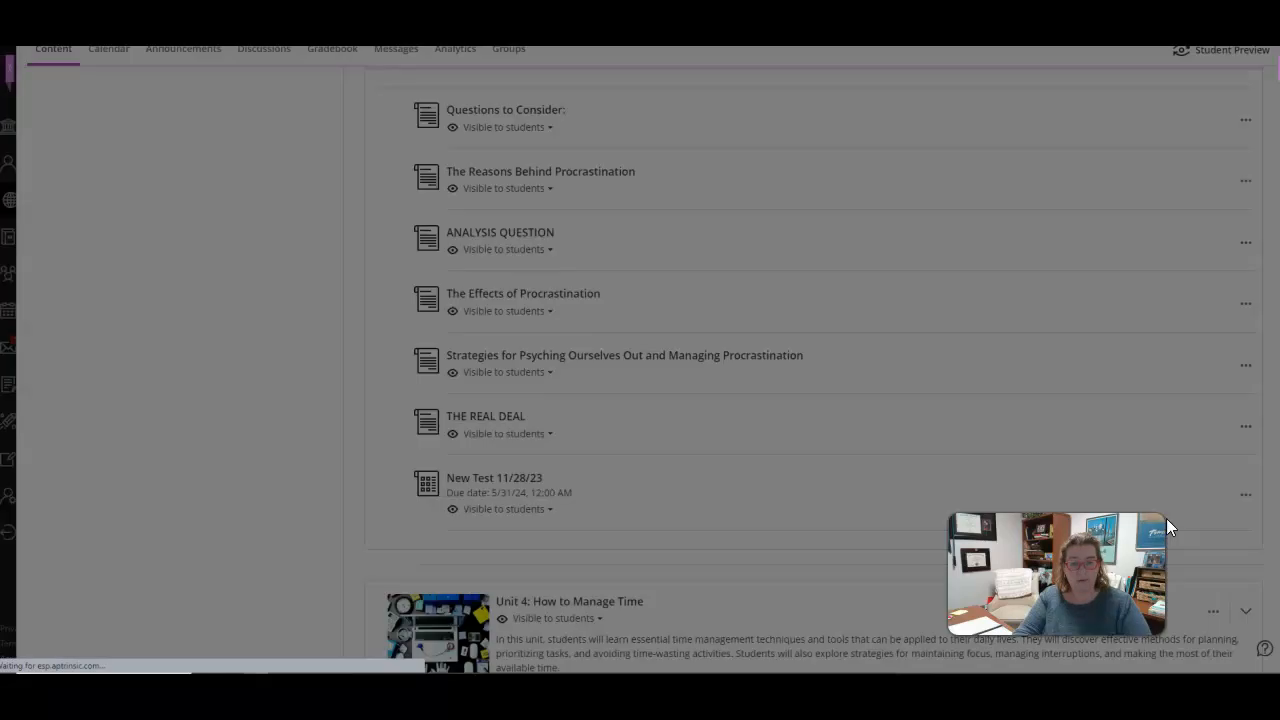
{"action": "double_click", "coordinate": [170, 78]}
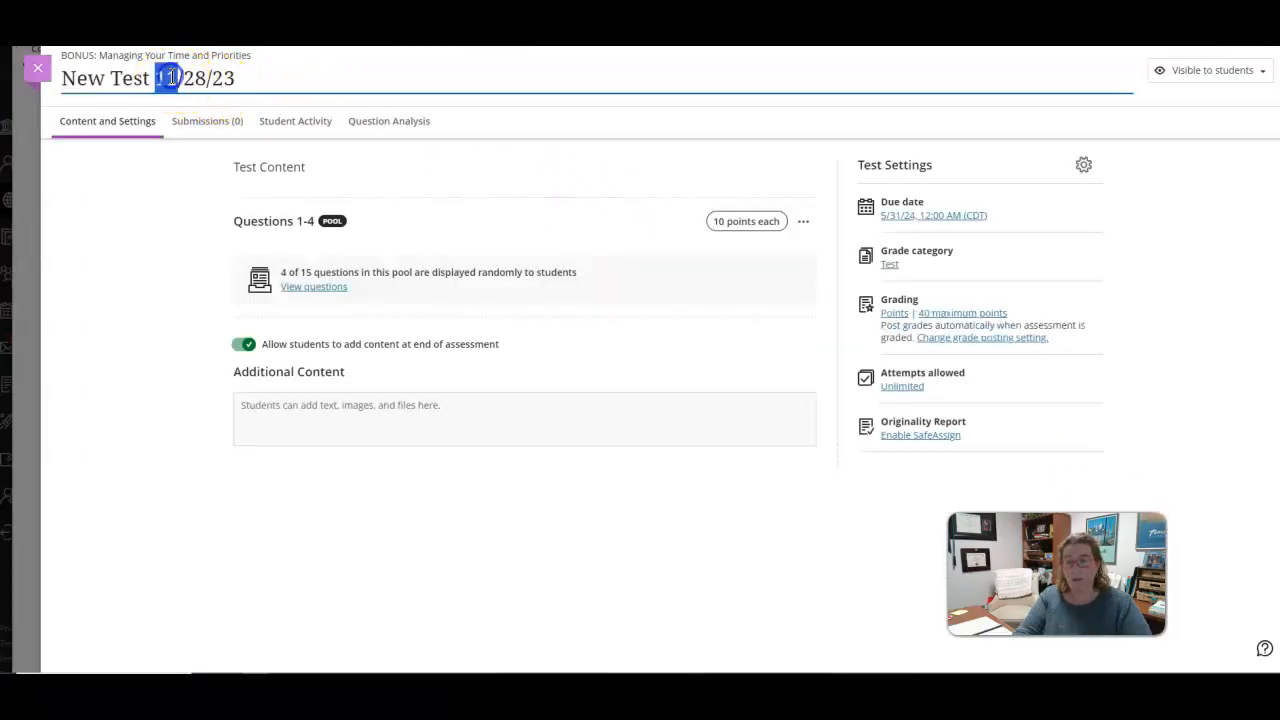
{"action": "triple_click", "coordinate": [171, 78]}
{"action": "type", "text": "Test: Procrastination"}
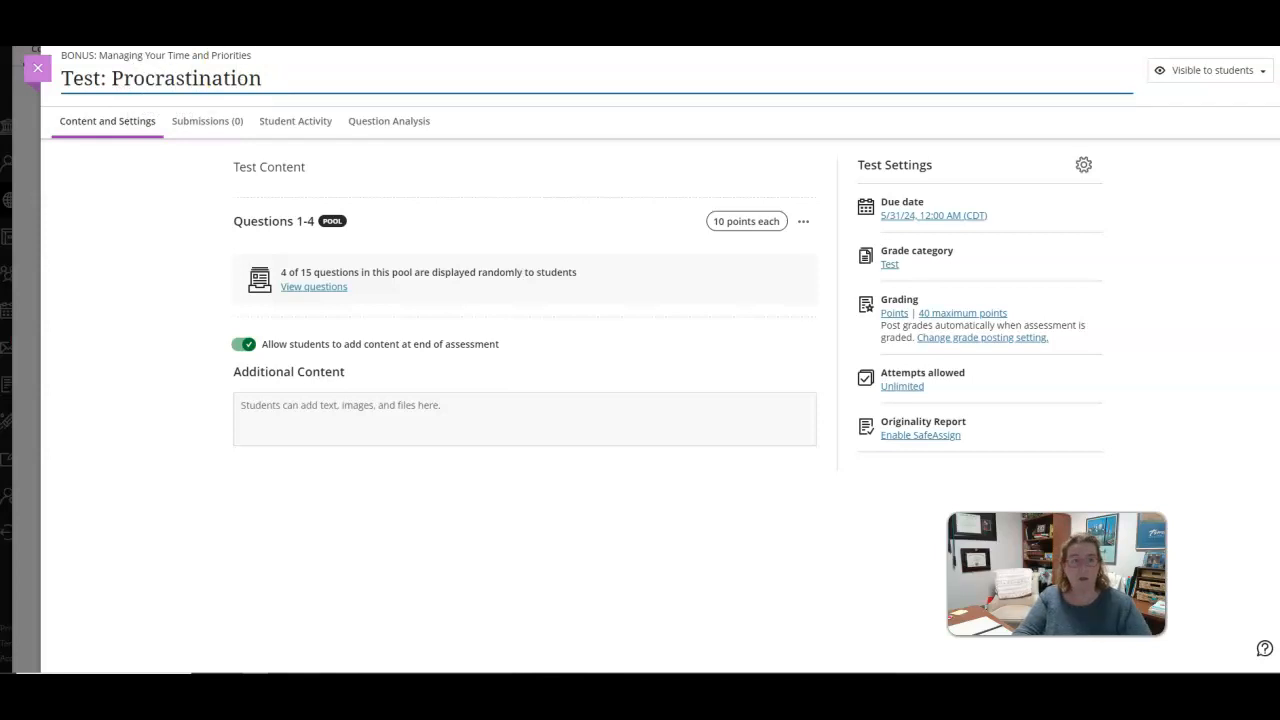
{"action": "left_click", "coordinate": [102, 256]}
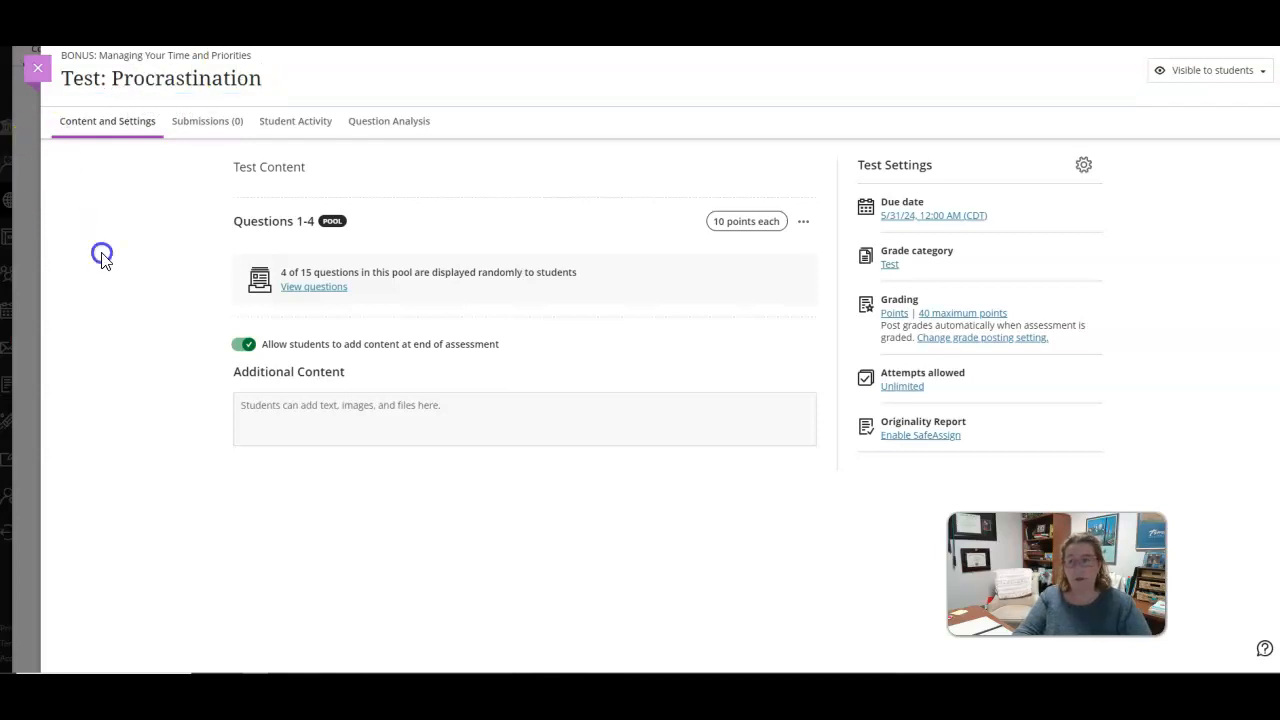
{"action": "left_click", "coordinate": [37, 70]}
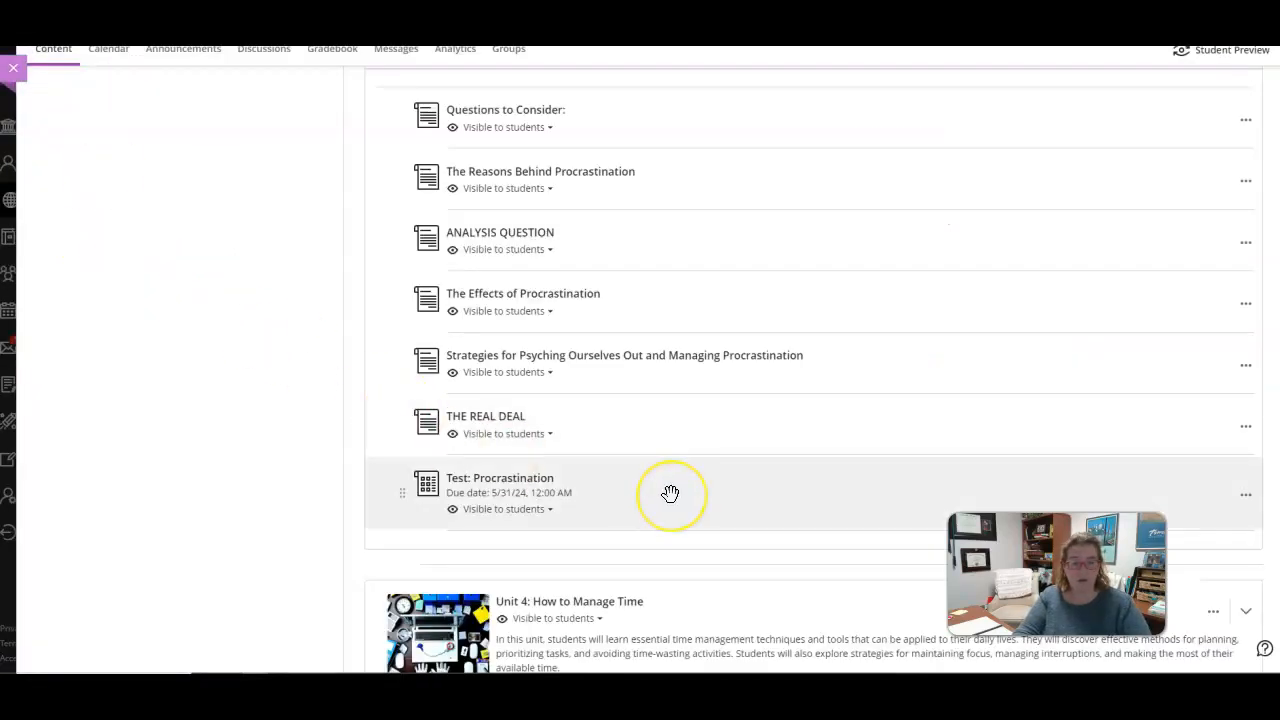